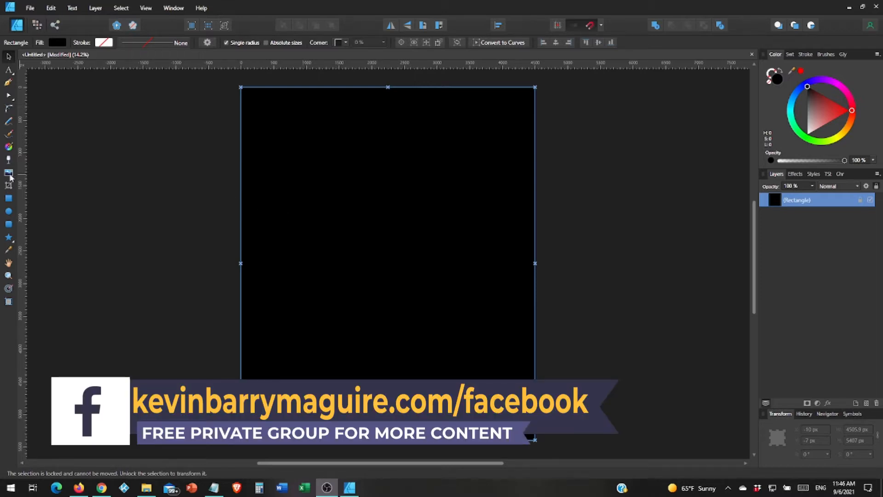
Select the Pen tool to draw over the locked black background rectangle.
click(8, 82)
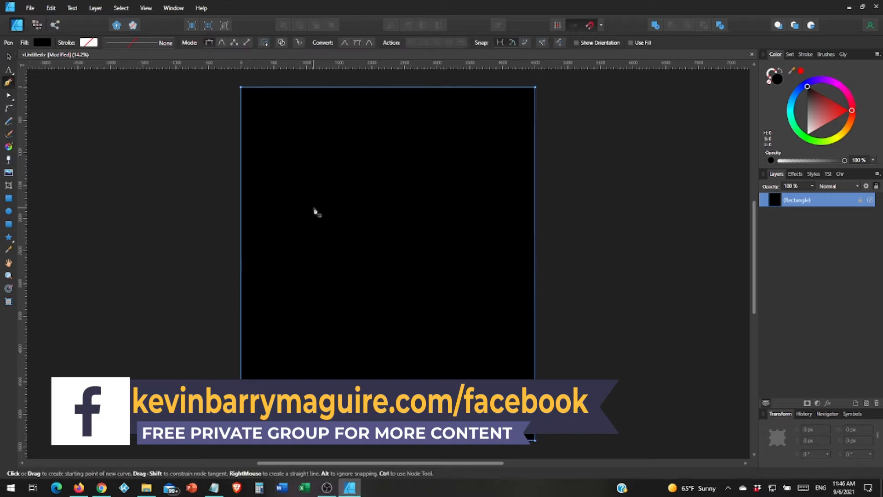
click(295, 148)
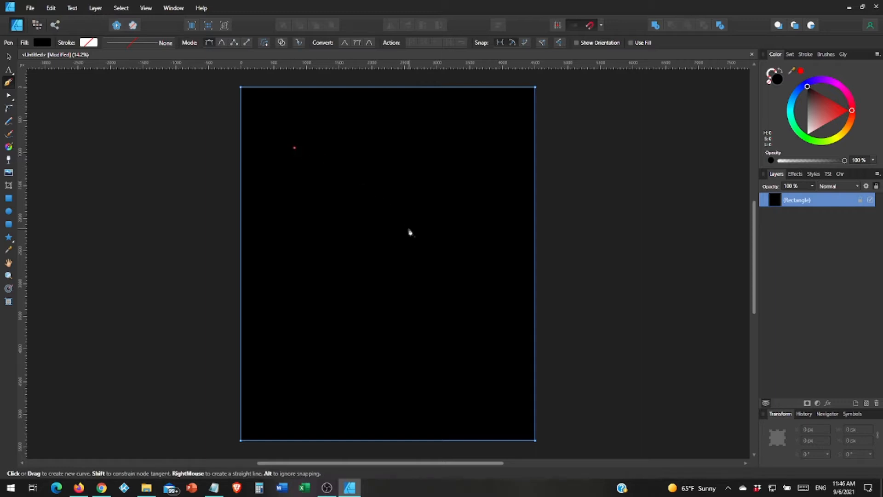
click(449, 223)
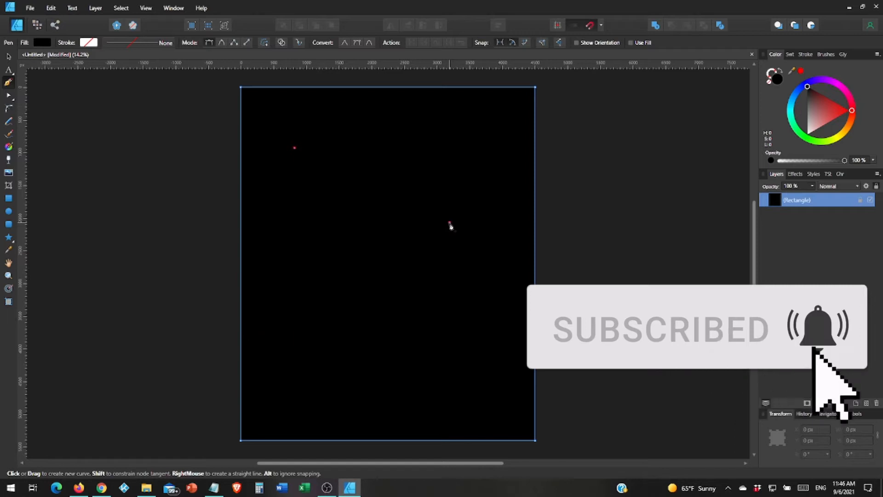
drag(451, 226, 502, 301)
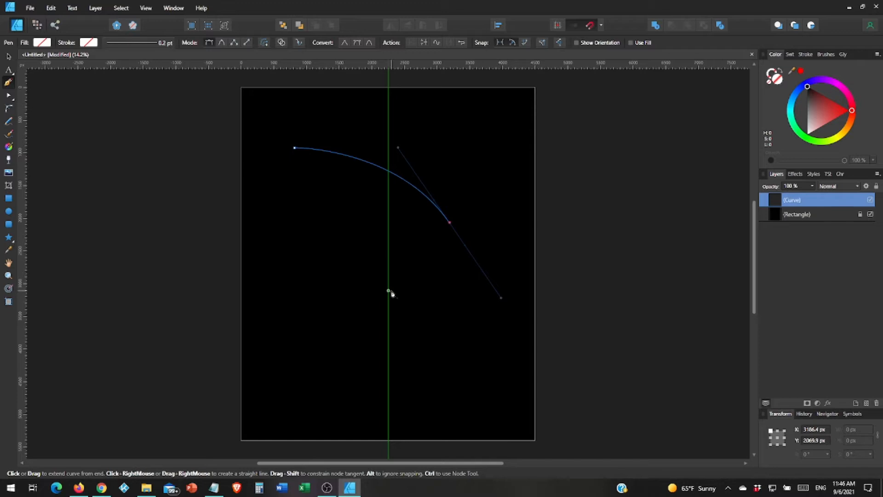
click(389, 291)
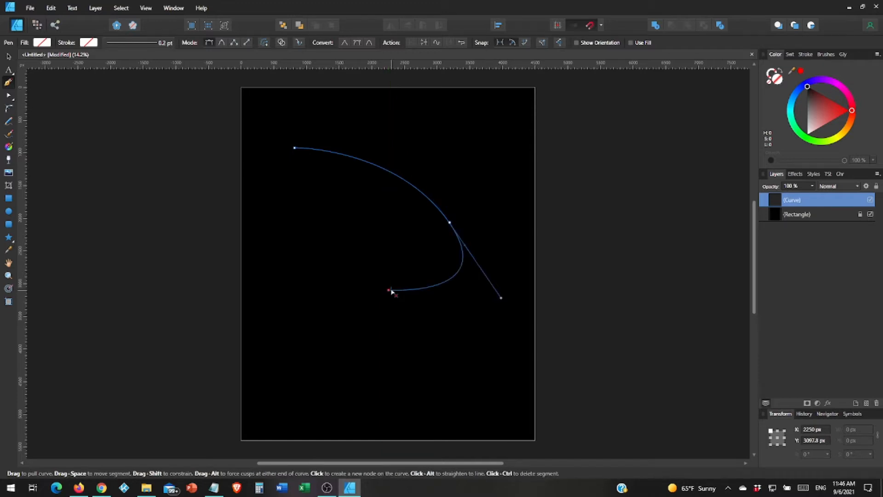
key(ctrl+z)
key(ctrl+z)
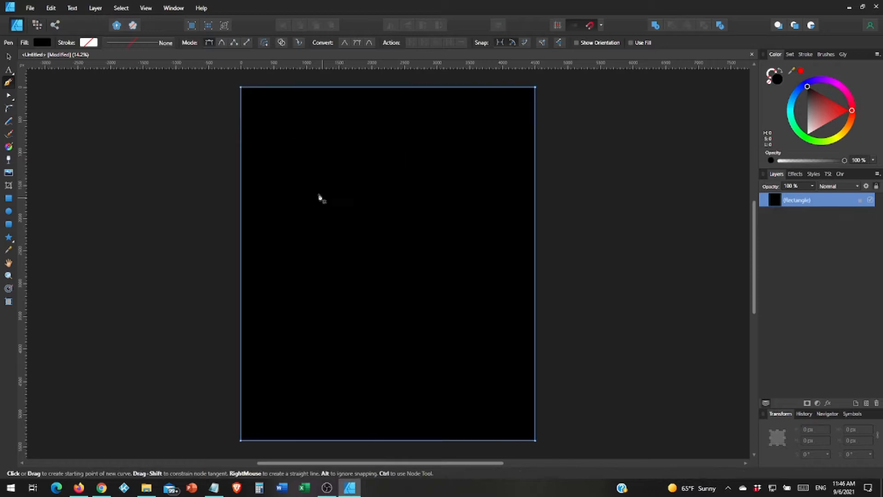
Draw an open path with an upper arc right, a straight edge down-left, and a lower curve leftward.
click(333, 145)
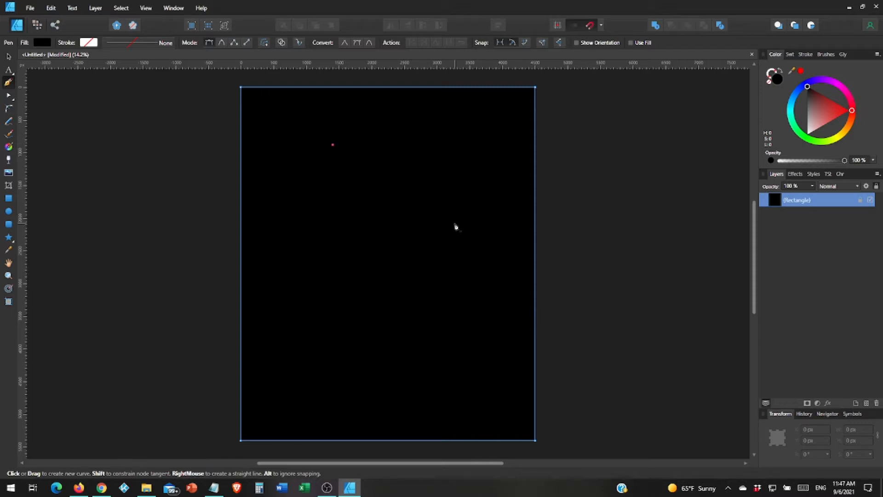
drag(455, 224, 500, 302)
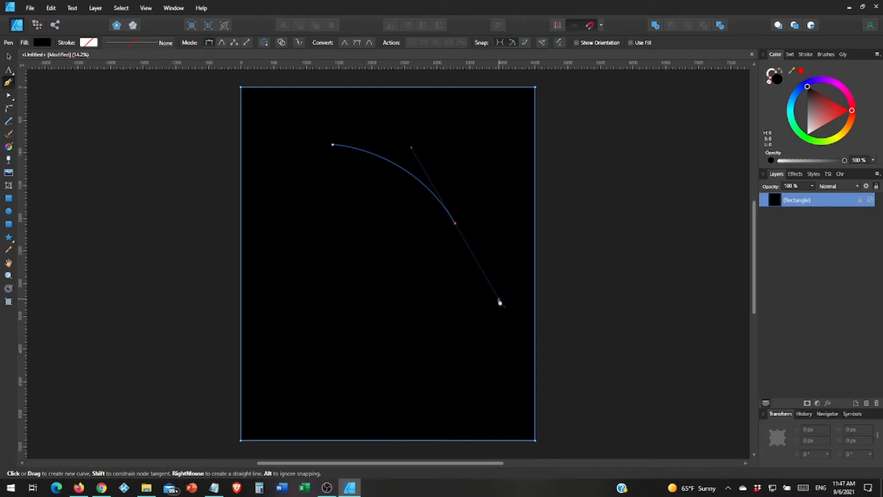
drag(500, 301, 408, 280)
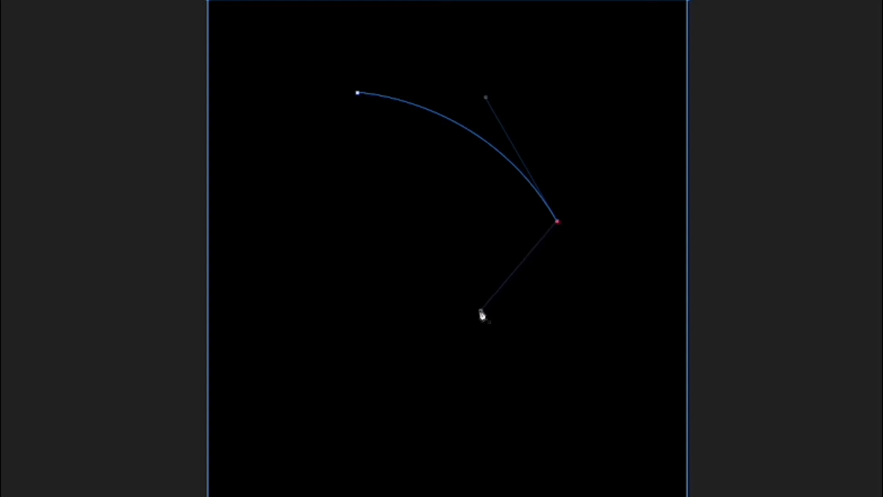
drag(482, 314, 478, 308)
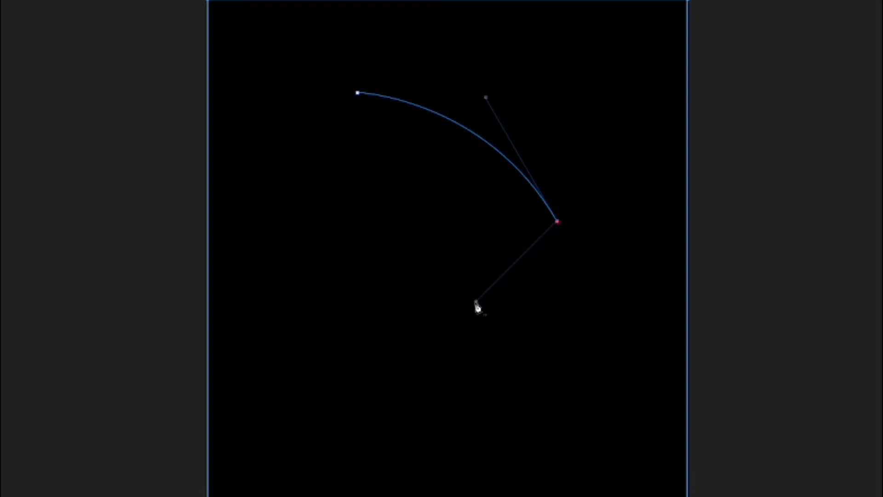
click(477, 302)
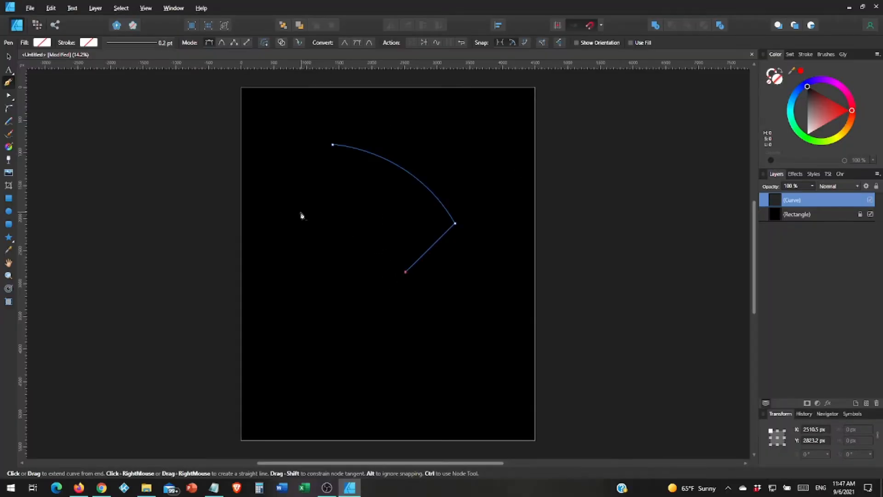
drag(301, 212, 217, 214)
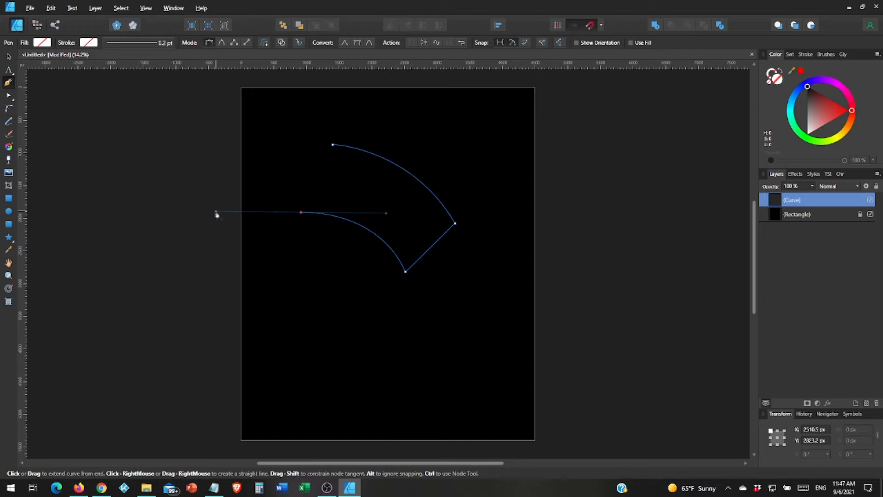
Close the band path at its start node and adjust the left node and lower arc.
drag(216, 214, 217, 214)
click(332, 146)
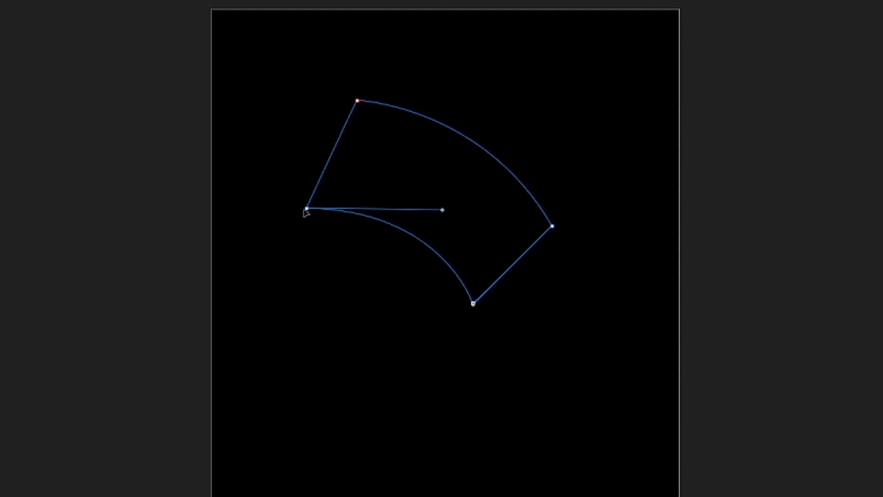
mouse_move(307, 209)
mouse_down()
mouse_move(297, 203)
mouse_move(307, 210)
mouse_up()
drag(442, 211, 420, 199)
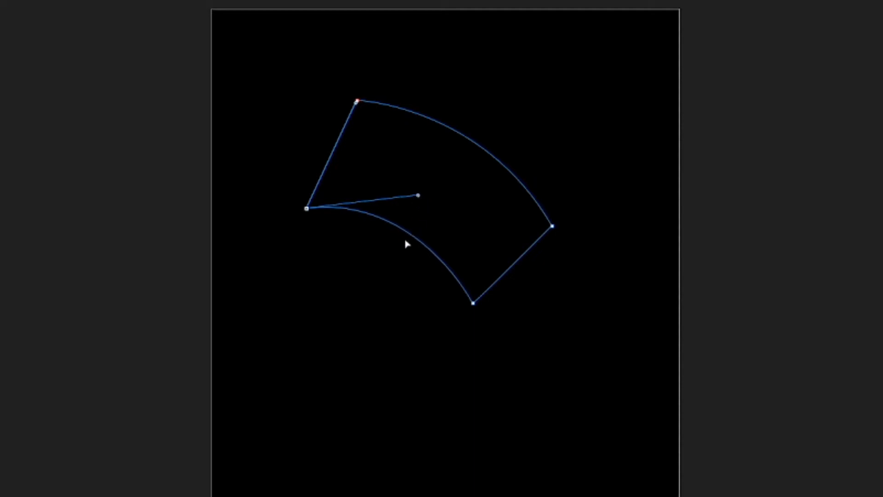
key(c)
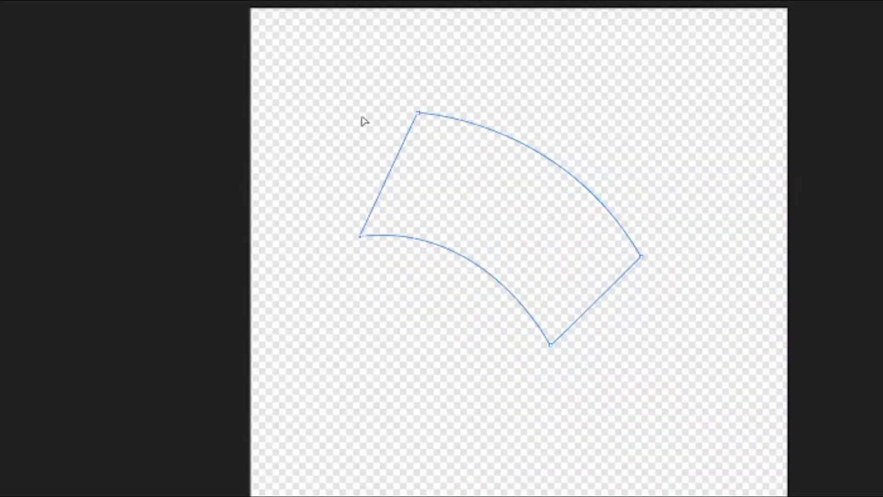
Round the band's corners slightly with the Corner tool, undoing the last change.
click(417, 113)
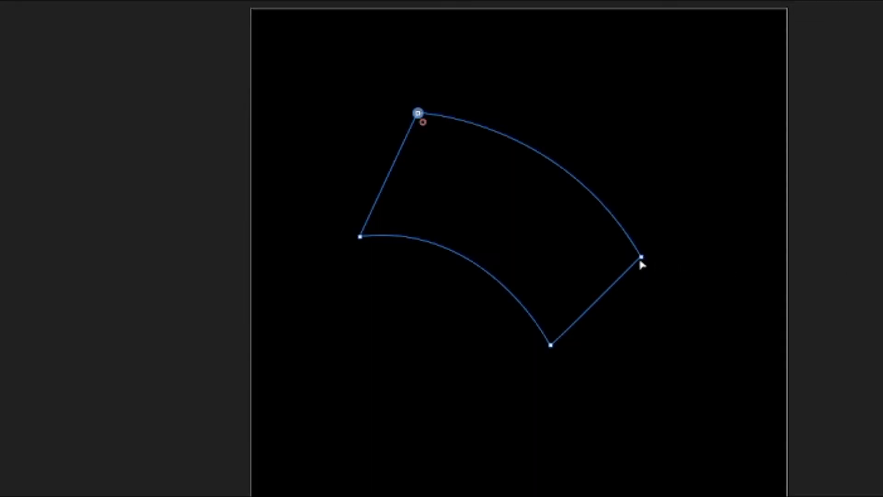
click(629, 259)
click(418, 114)
click(362, 236)
drag(380, 228, 372, 227)
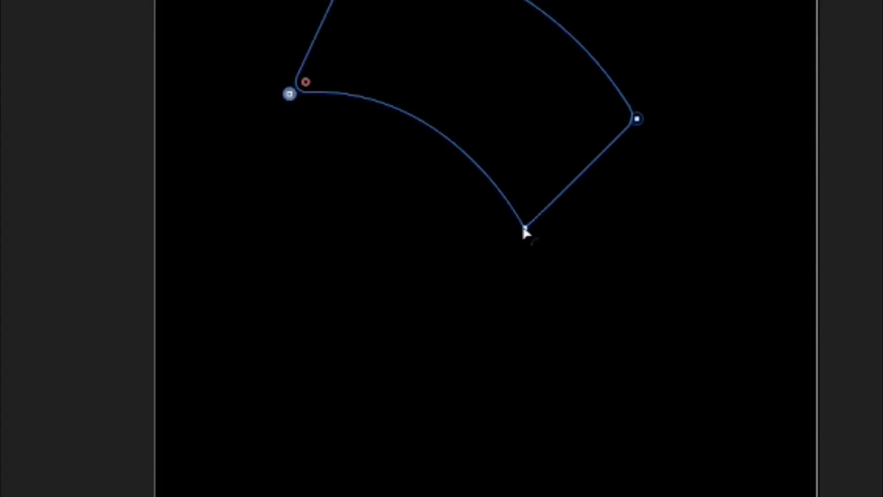
click(520, 222)
key(ctrl+z)
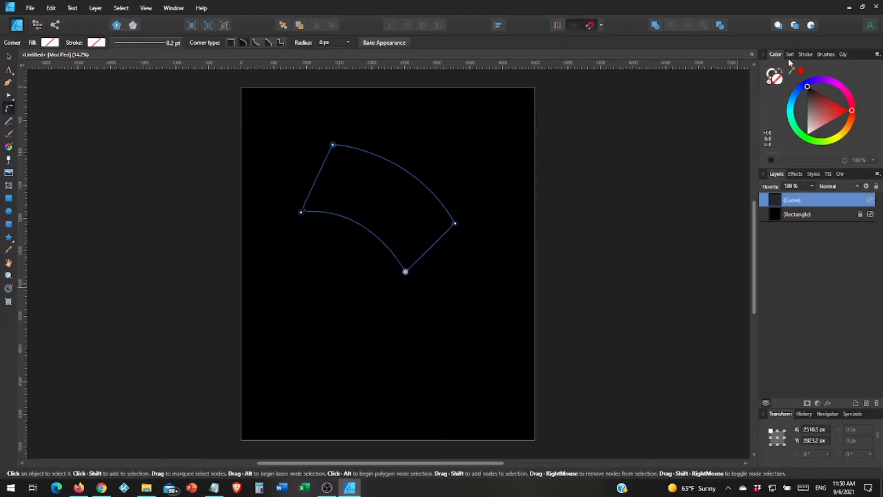
click(792, 55)
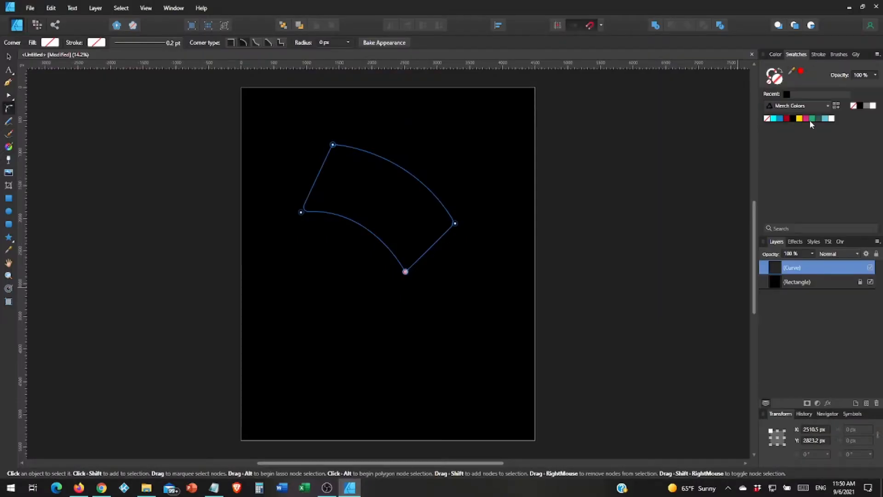
Fill the band shape blue and duplicate it in place with Ctrl+J.
click(780, 118)
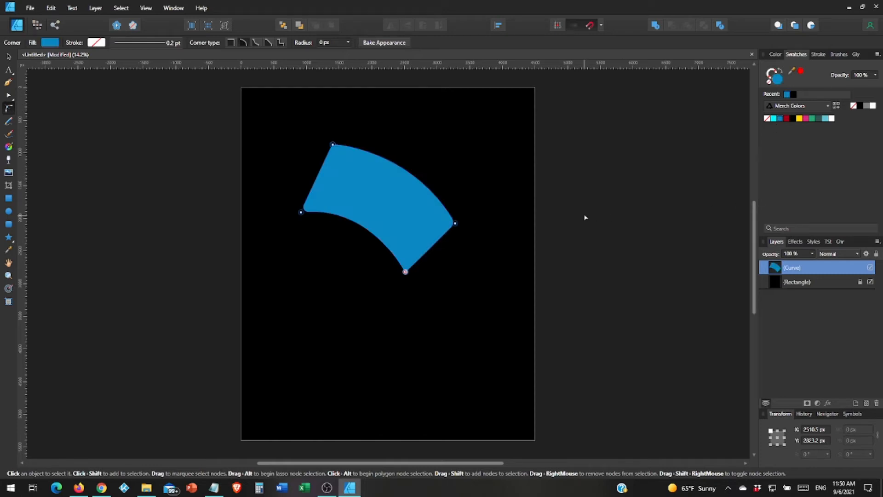
key(v)
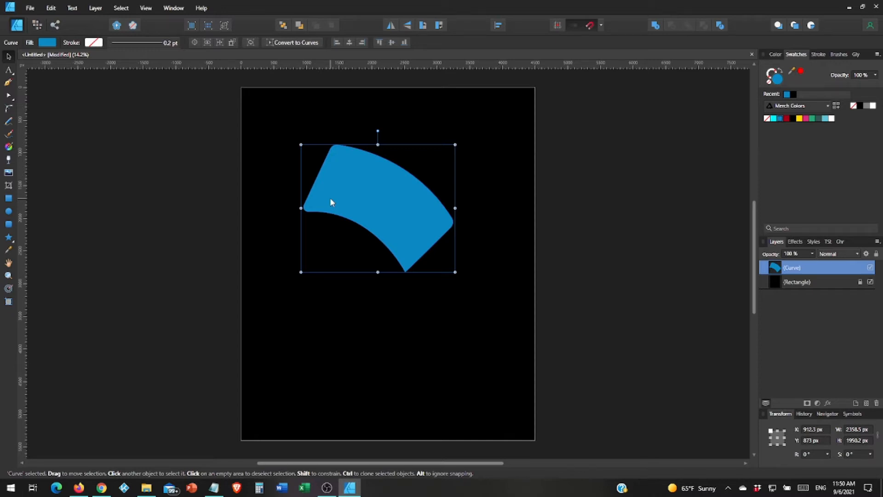
key(ctrl+j)
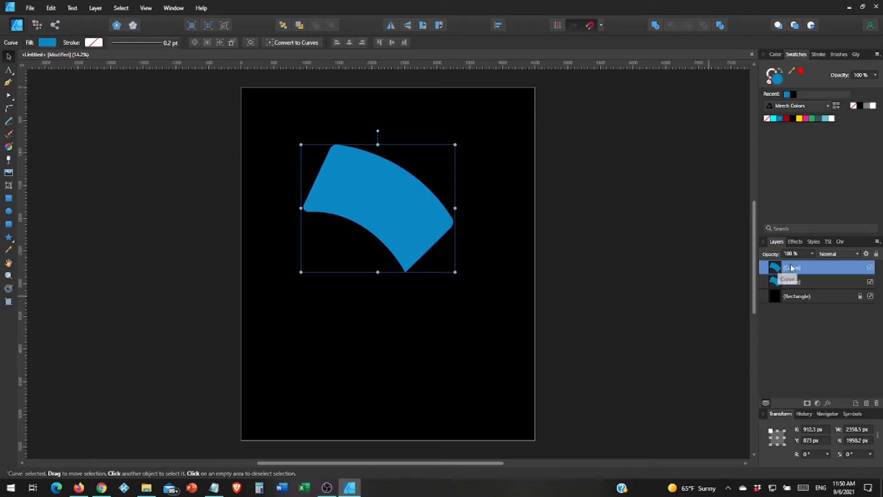
Fill the duplicate band cyan, then darken it to muted teal (H 181, S 79, L 38).
click(774, 120)
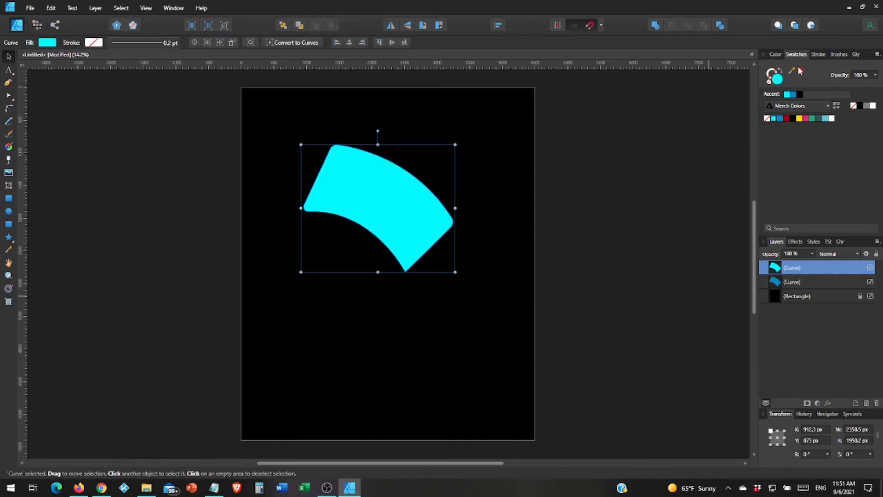
click(777, 55)
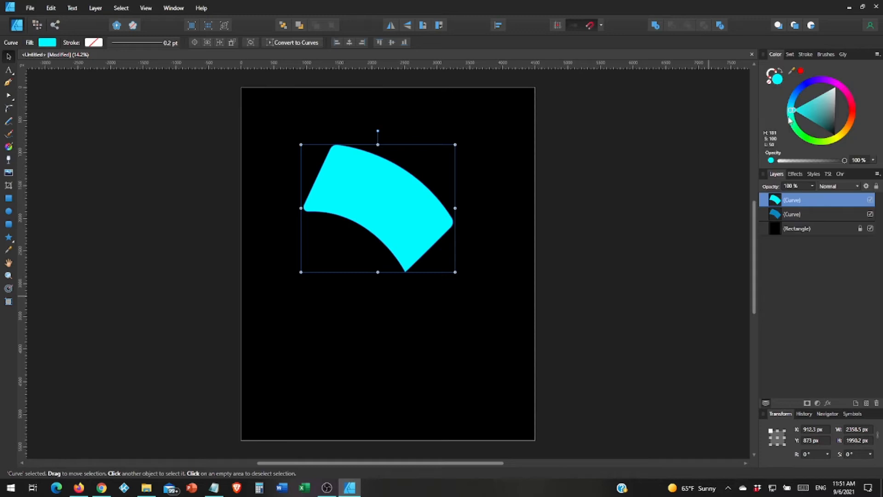
drag(814, 112, 811, 117)
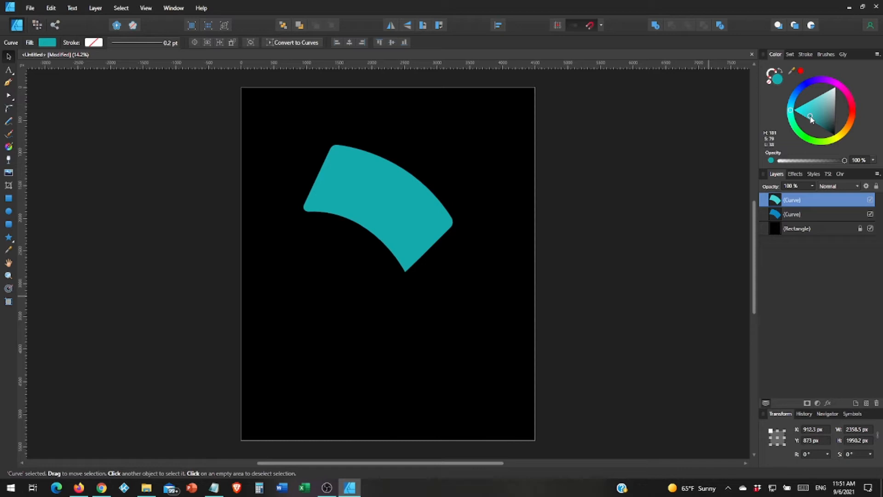
drag(811, 117, 810, 116)
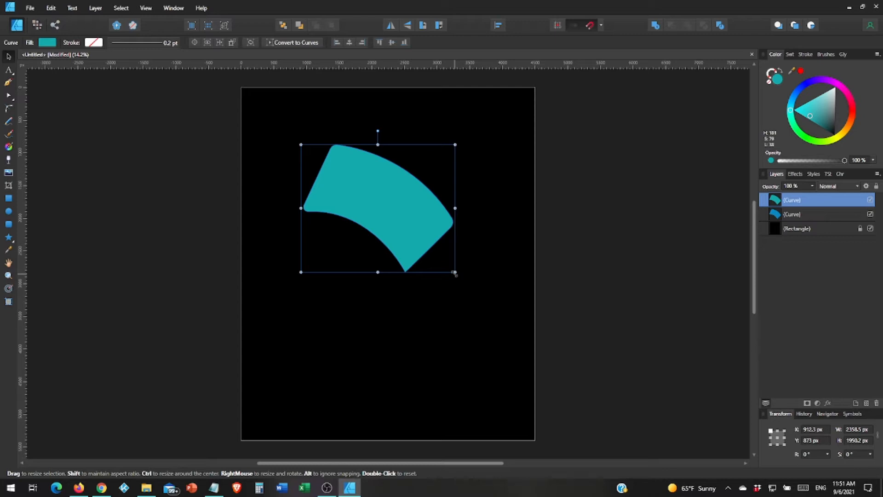
Shrink the teal copy and nudge it up so a blue border shows around it.
drag(455, 273, 451, 262)
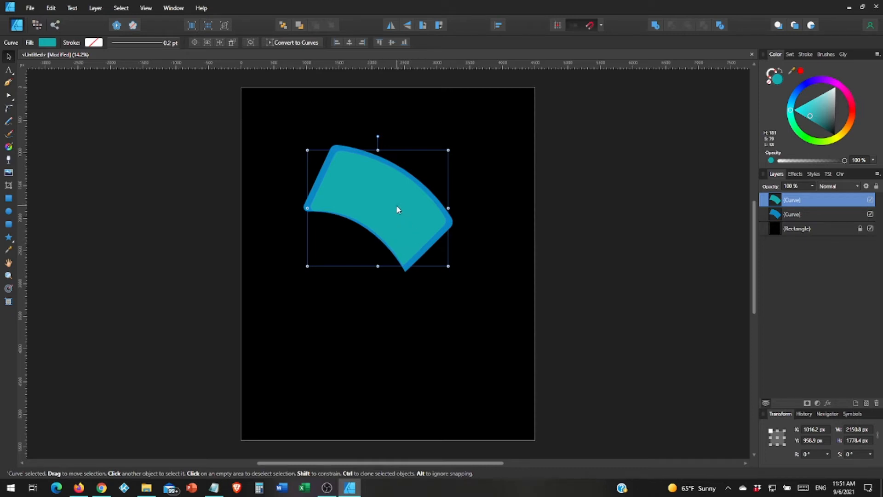
drag(398, 210, 400, 209)
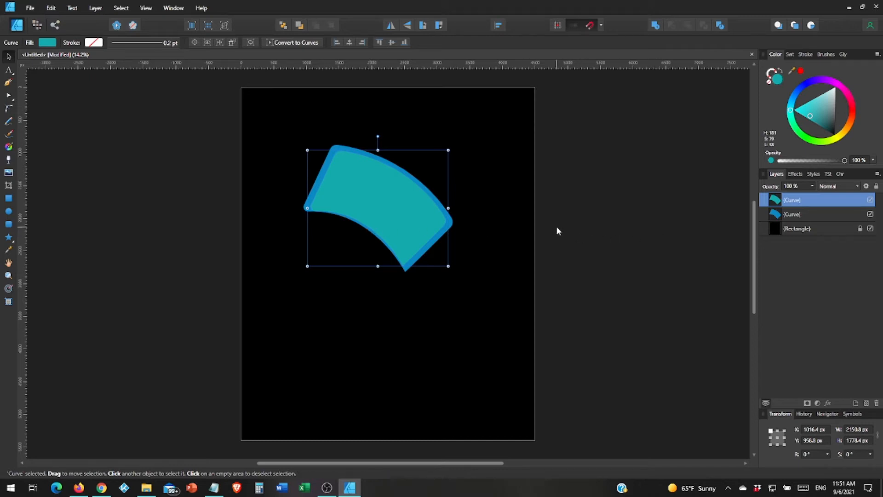
key(a)
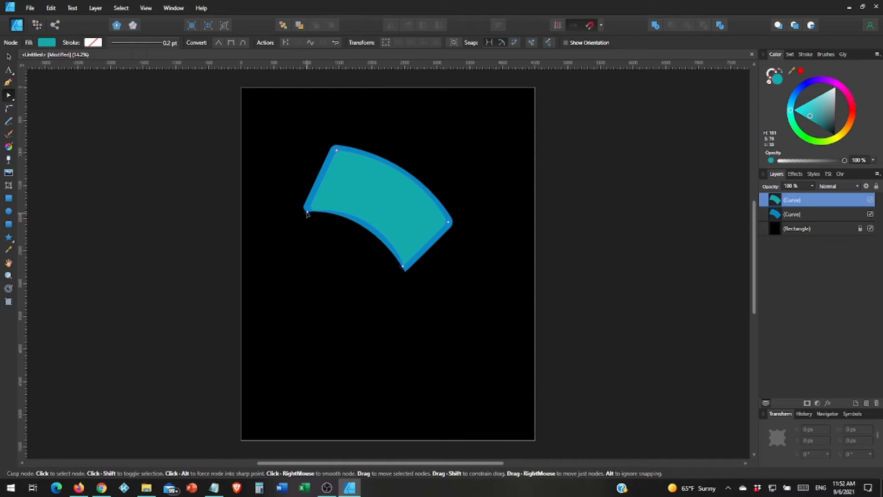
Adjust the teal copy's left node, shrink and reposition it, then rotate it to -1.9°.
drag(307, 212, 314, 216)
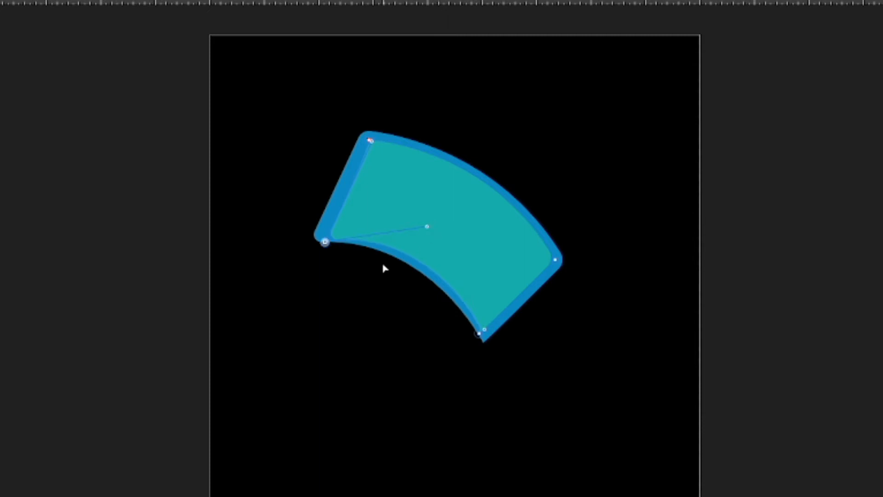
key(v)
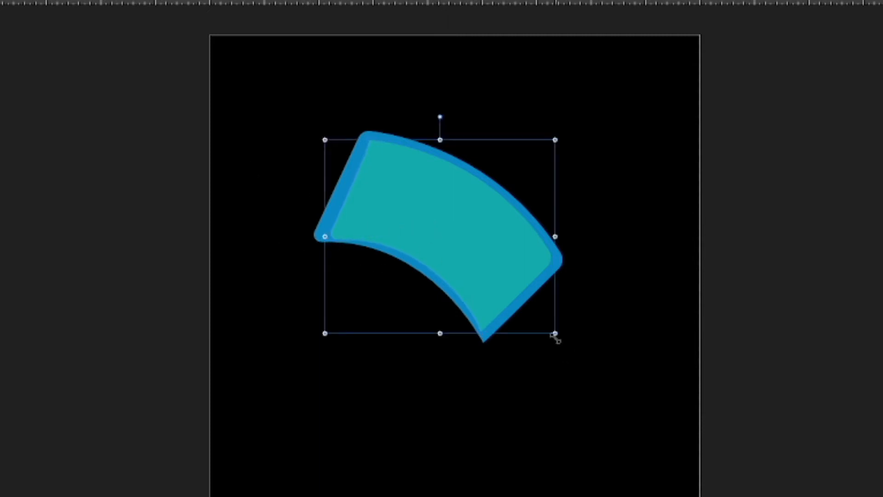
mouse_move(324, 333)
mouse_down()
mouse_move(335, 323)
mouse_move(326, 325)
mouse_up()
drag(443, 252, 444, 260)
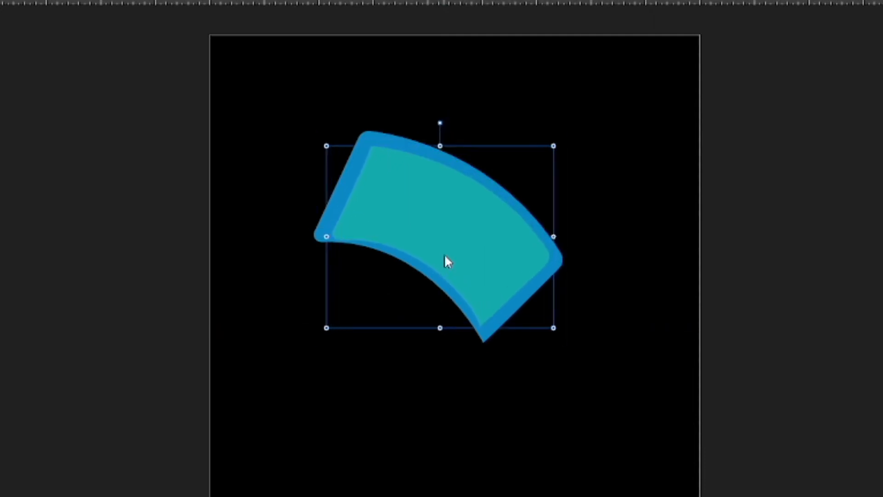
drag(440, 122, 445, 120)
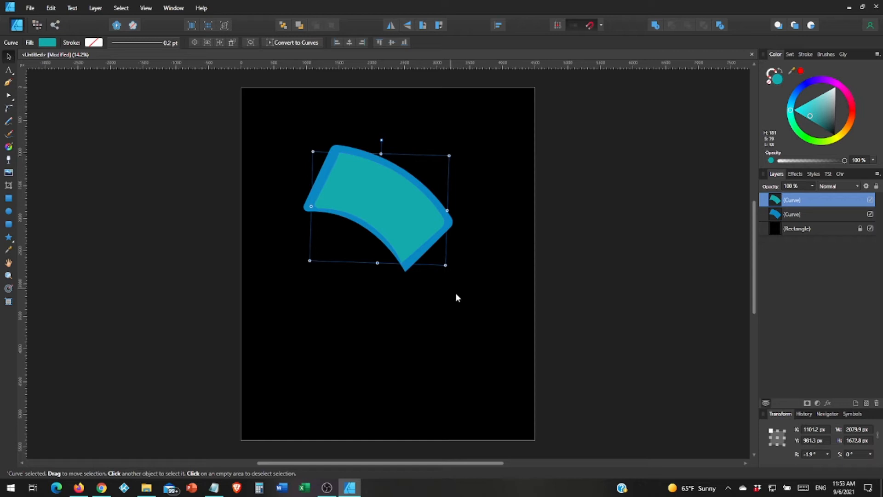
Draw a small closed shape covering the teal band's sharp lower tip.
scroll(465, 297, up, 5)
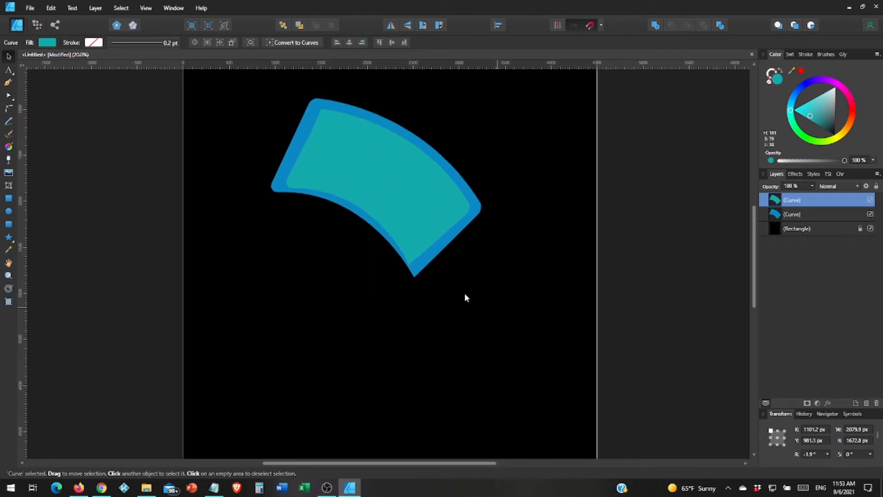
scroll(465, 297, up, 3)
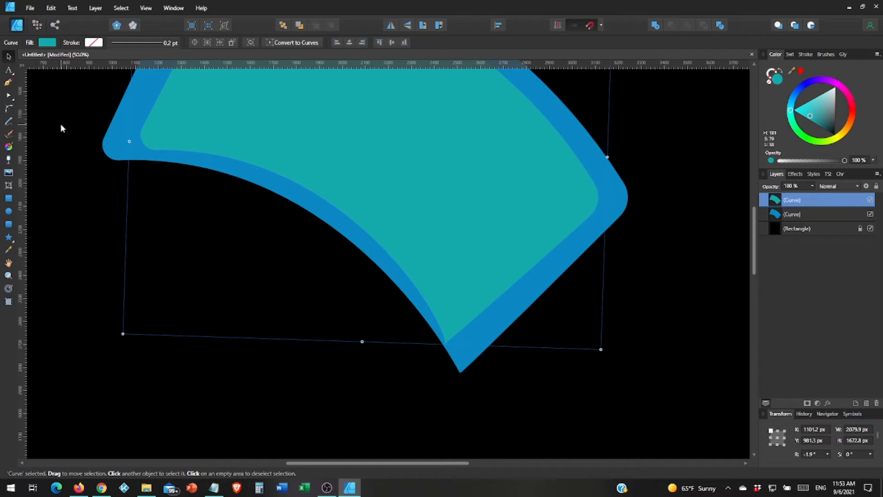
click(8, 82)
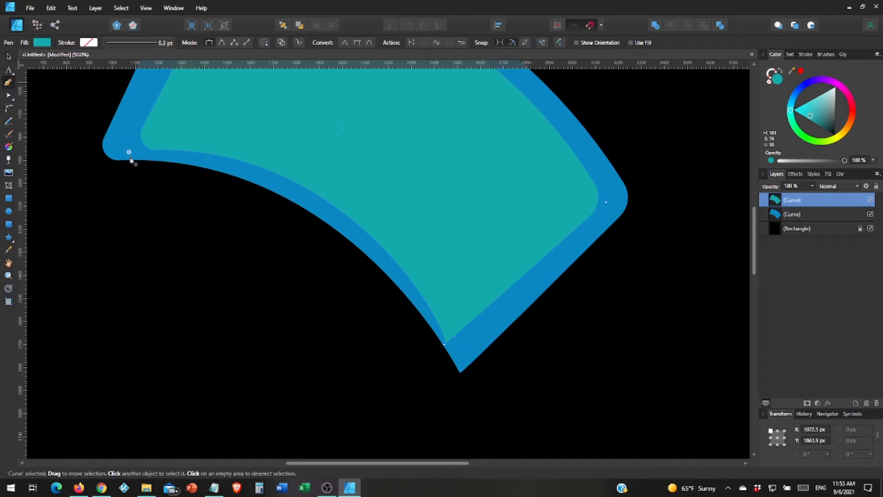
click(408, 311)
drag(497, 324, 534, 301)
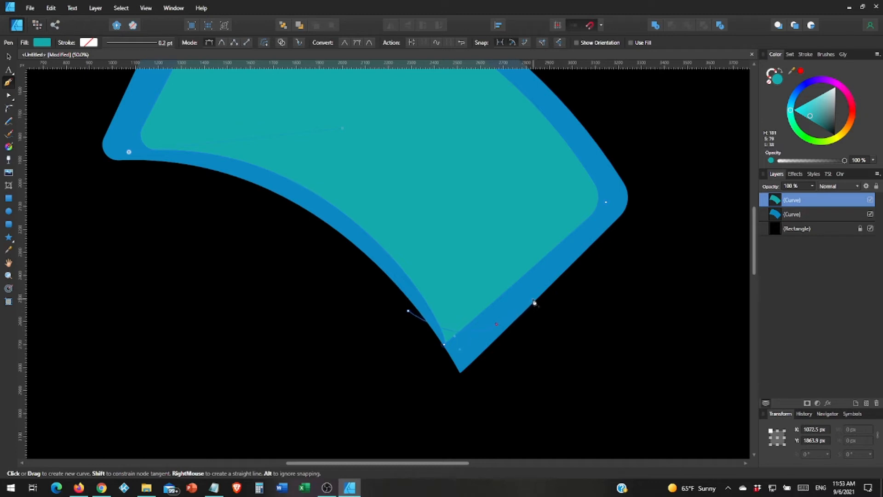
drag(534, 302, 533, 298)
click(476, 380)
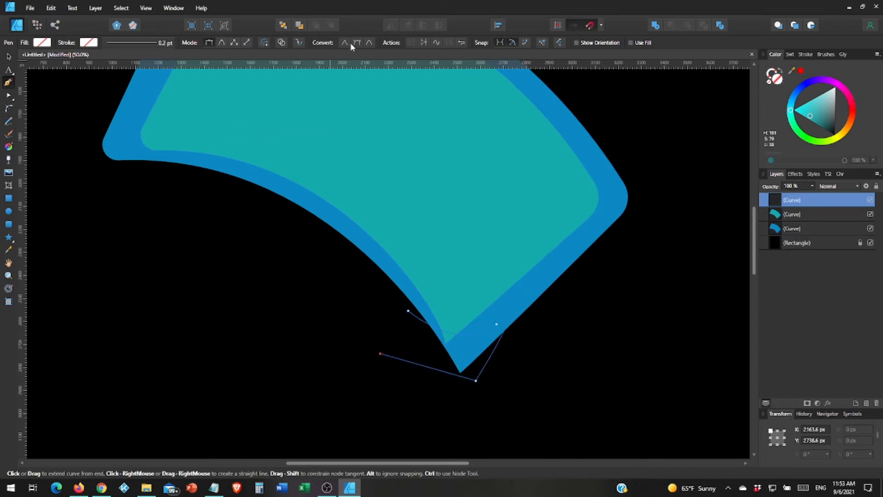
click(424, 42)
Refine the trimming shape's points and shift it slightly up and right.
key(a)
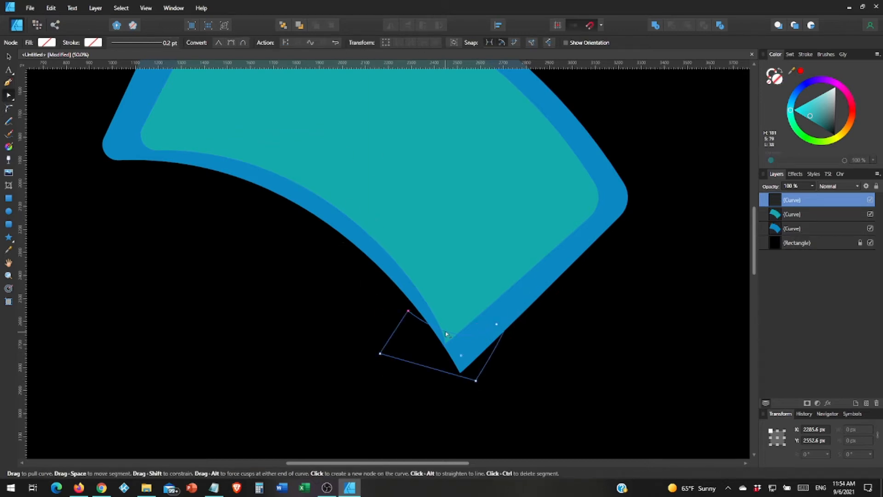
drag(408, 311, 415, 314)
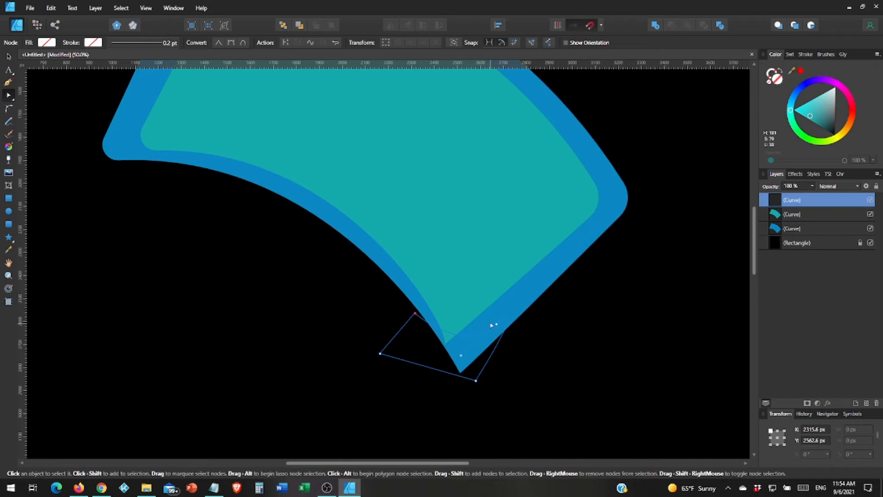
drag(496, 324, 475, 326)
key(v)
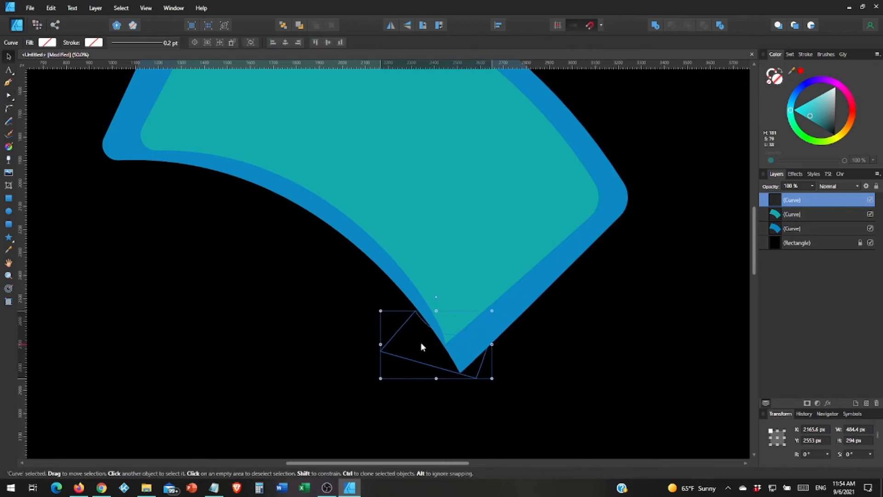
drag(421, 343, 423, 344)
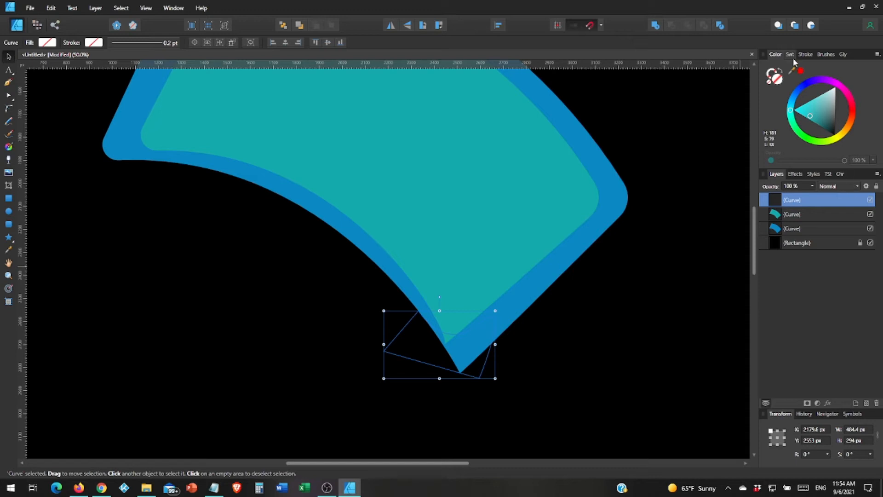
Fill the trimming shape red and select it together with the teal band.
click(801, 71)
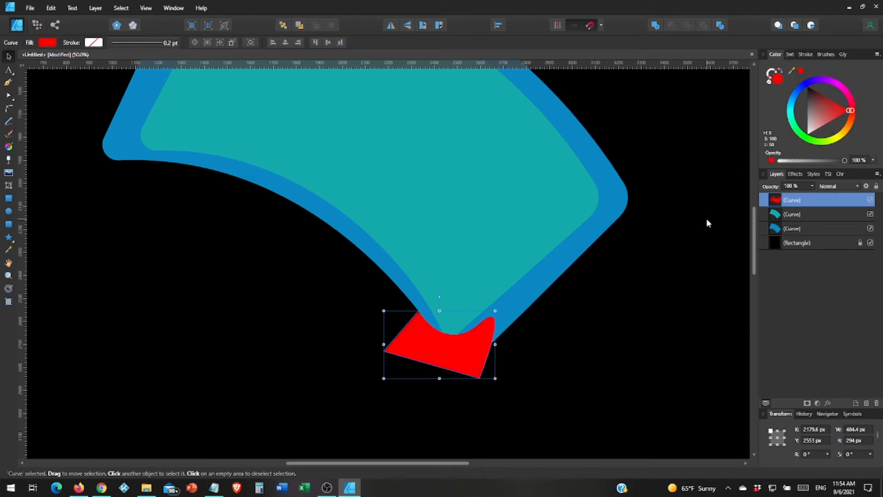
shift+click(808, 217)
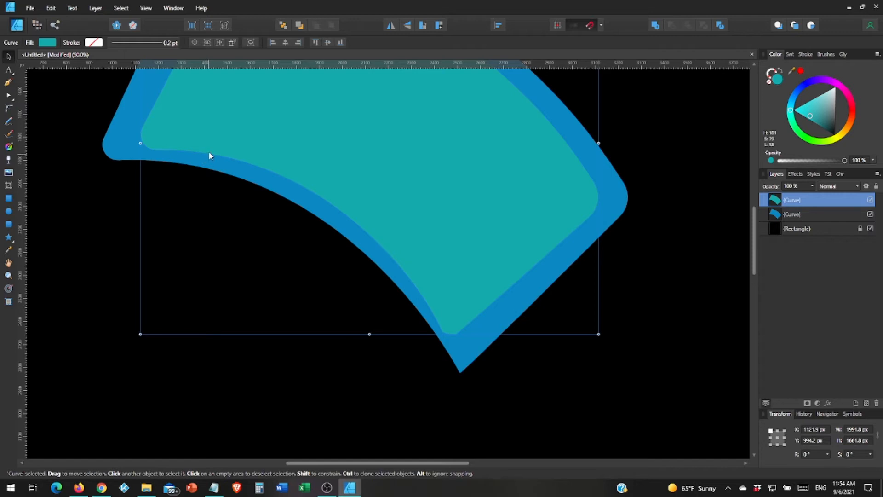
scroll(208, 156, up, 3)
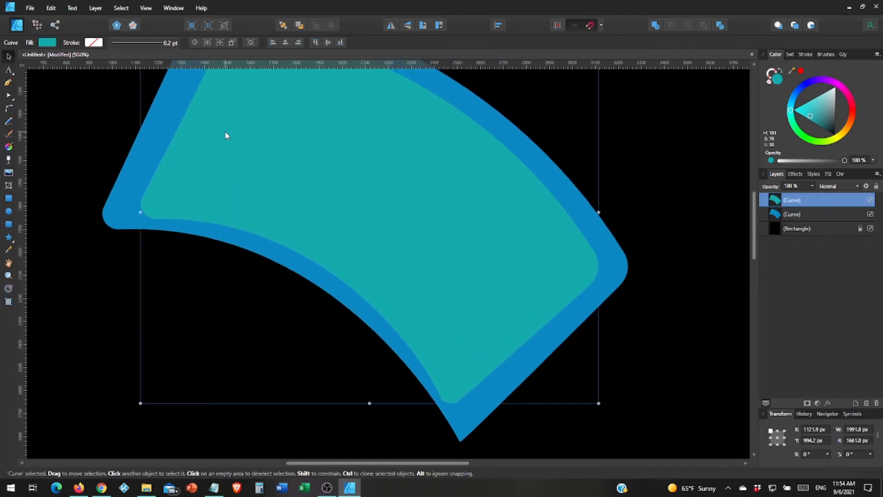
key(ctrl+minus)
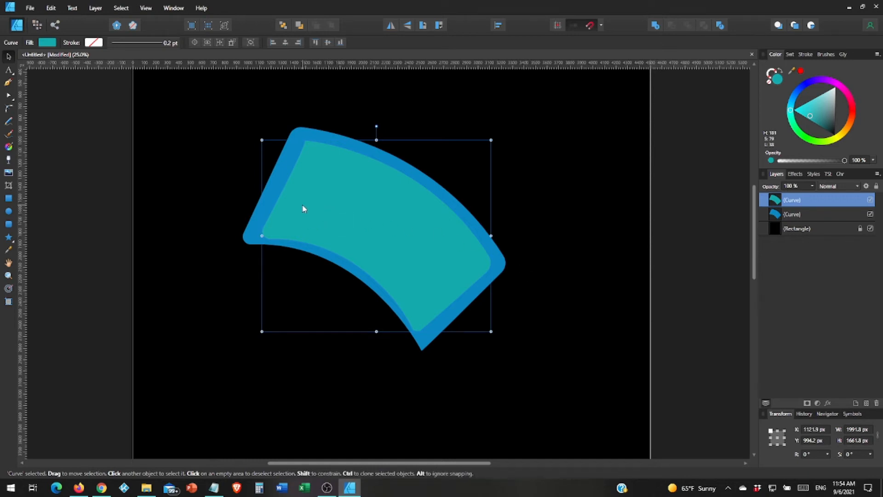
Draw a curved path along the teal band's top edge from left to right.
click(8, 83)
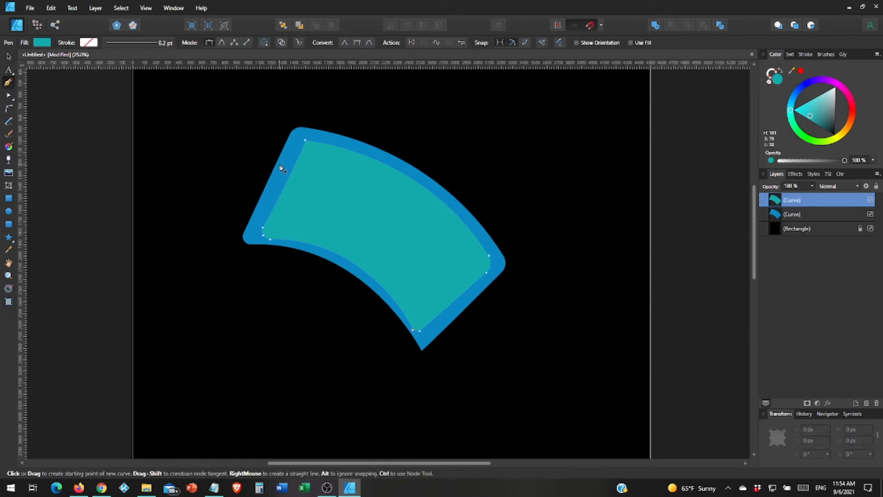
click(270, 140)
drag(506, 290, 570, 418)
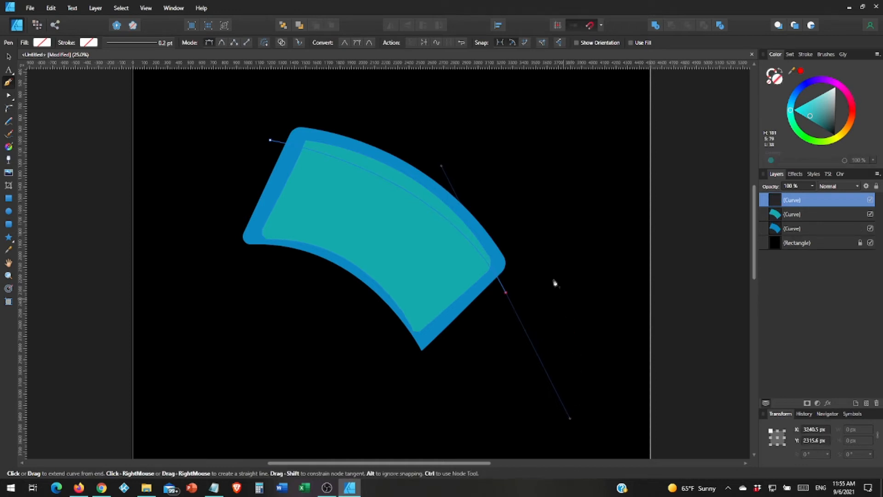
Give the new curve a blue stroke 12.9 pt wide.
click(791, 54)
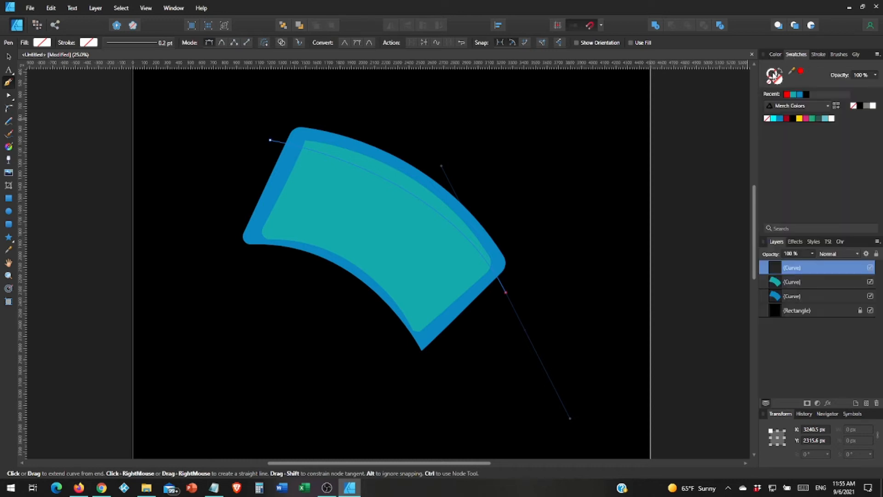
click(801, 95)
click(818, 55)
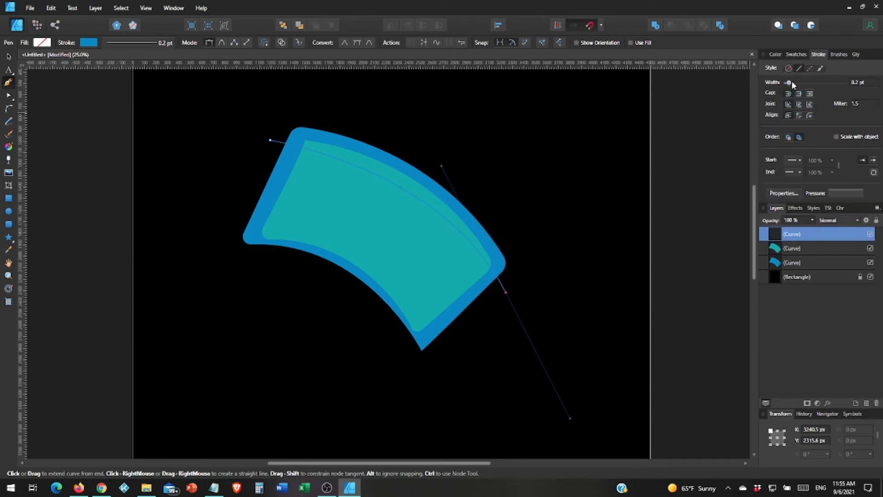
drag(789, 82, 814, 86)
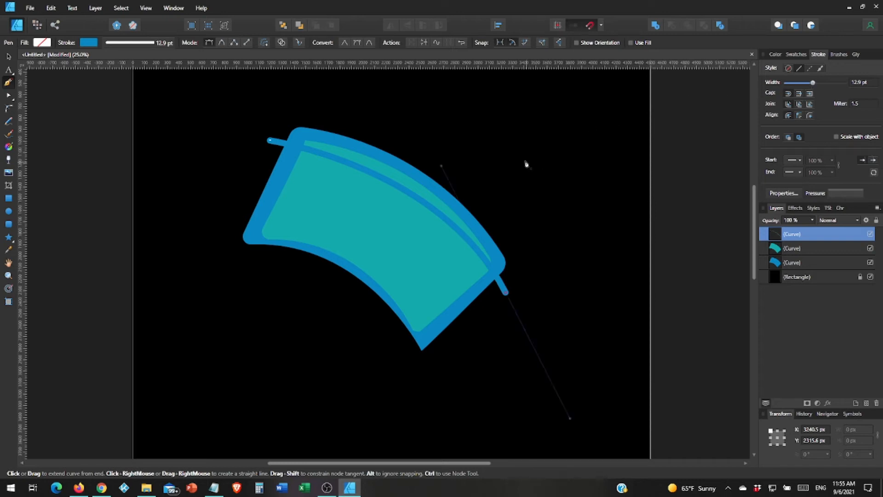
click(8, 56)
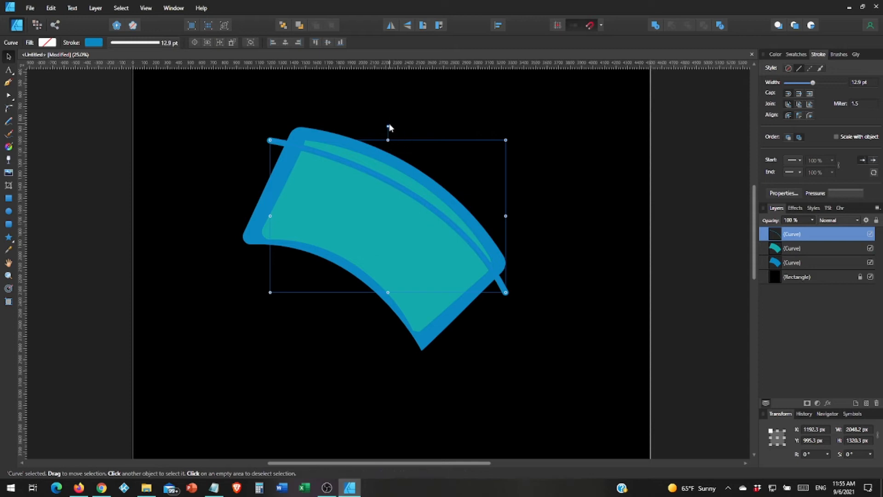
Tilt the blue stripe about -1°, nudge it down-left, and duplicate it into four evenly spaced stripes.
drag(387, 125, 389, 125)
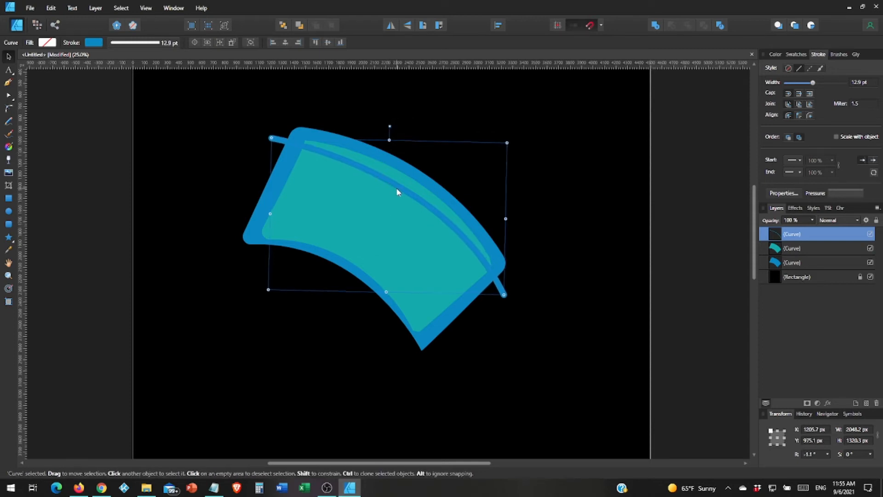
drag(396, 189, 392, 194)
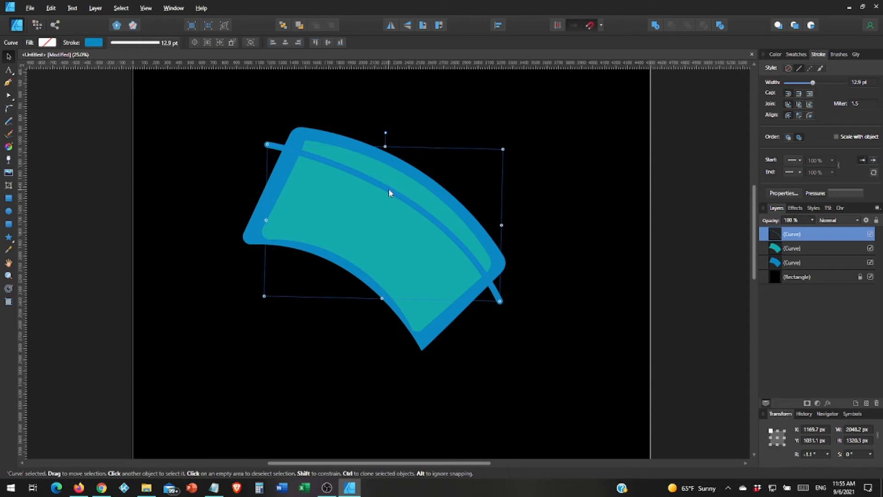
drag(388, 188, 377, 206)
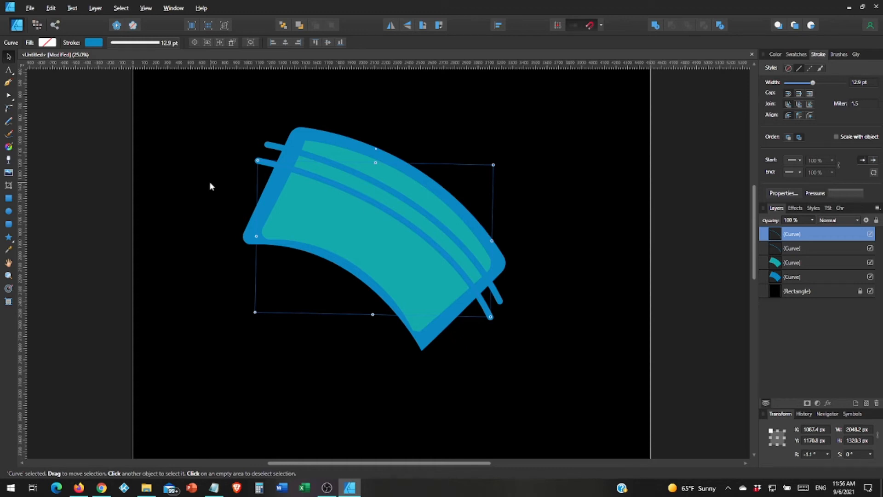
key(ctrl+j)
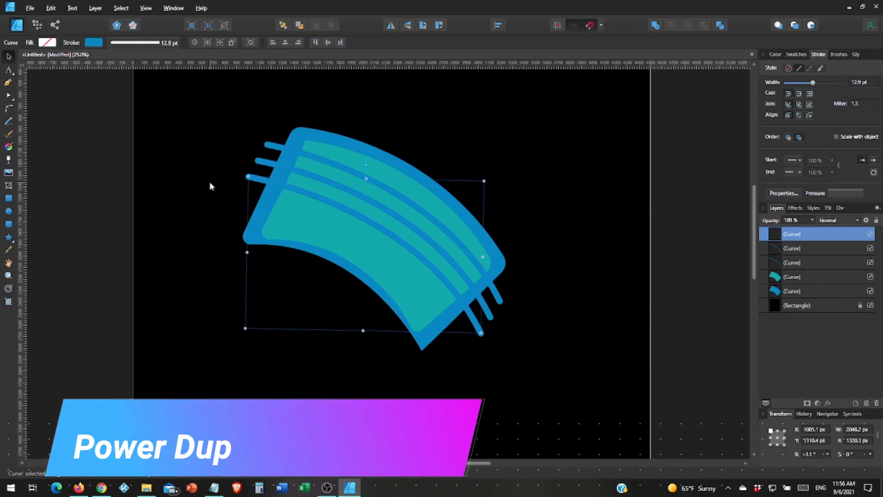
key(ctrl+j)
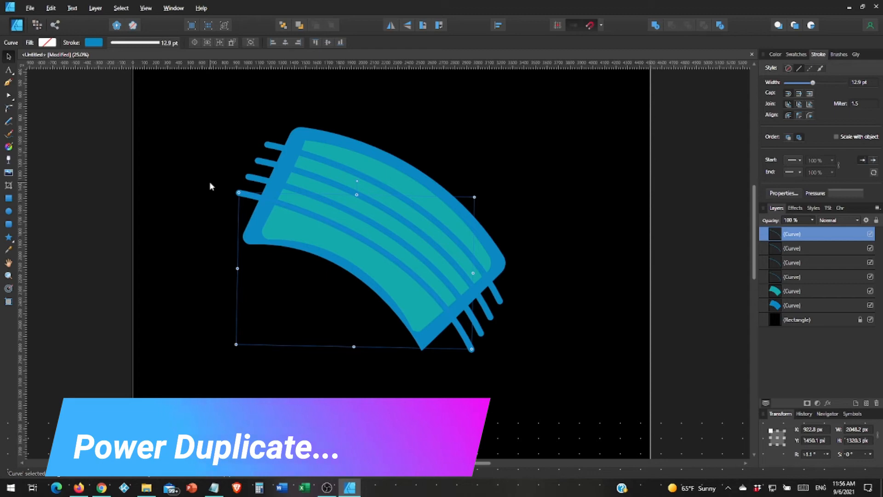
key(ctrl+j)
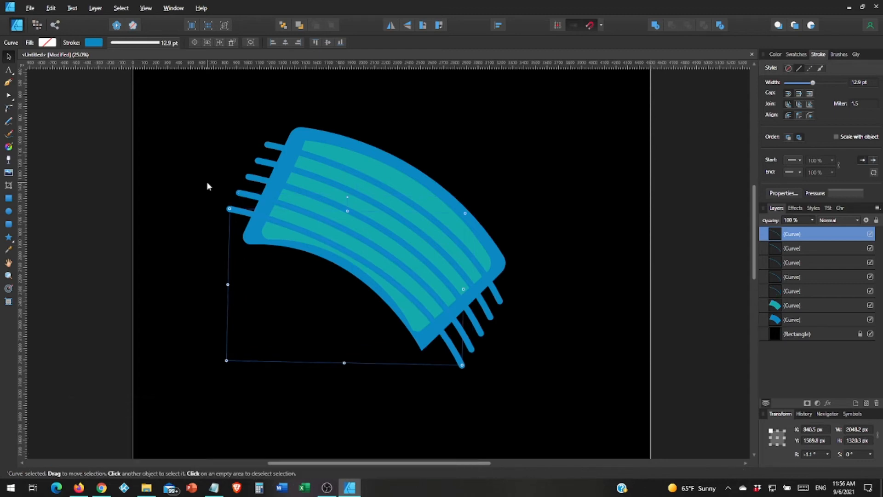
key(ctrl+z)
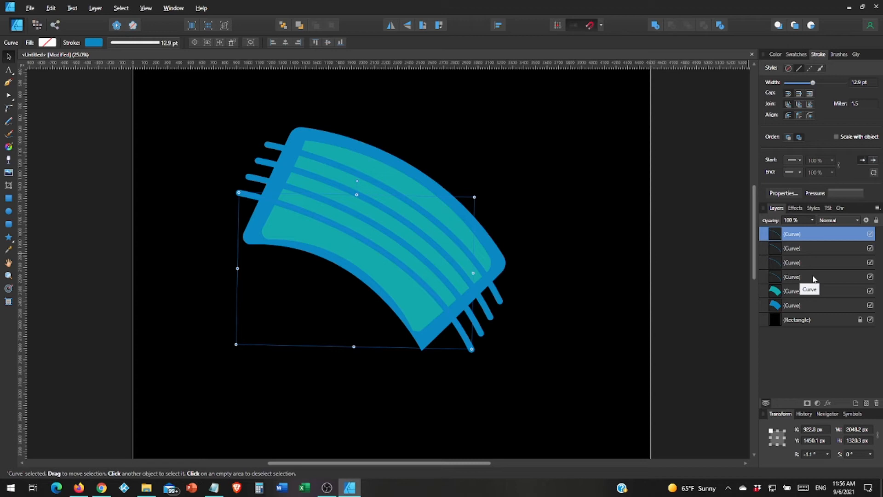
Group the four stripes, clip them inside the teal mask band, and deselect.
shift+click(813, 277)
key(ctrl+g)
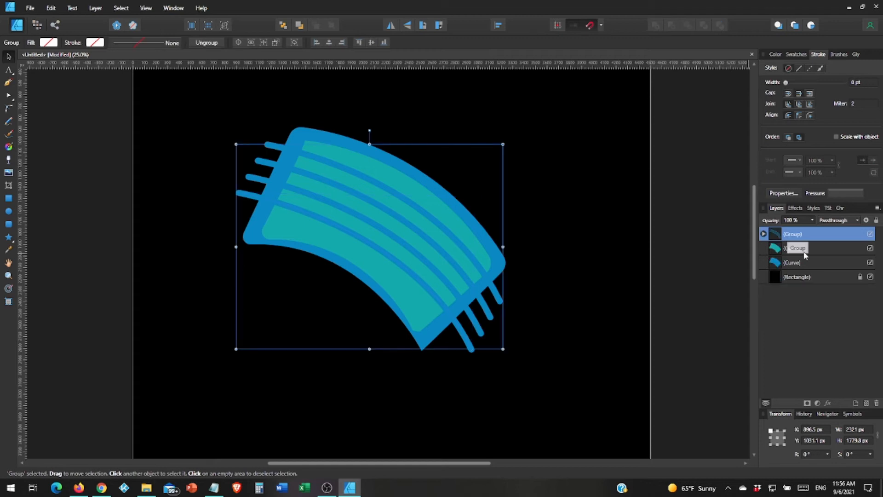
drag(805, 256, 803, 248)
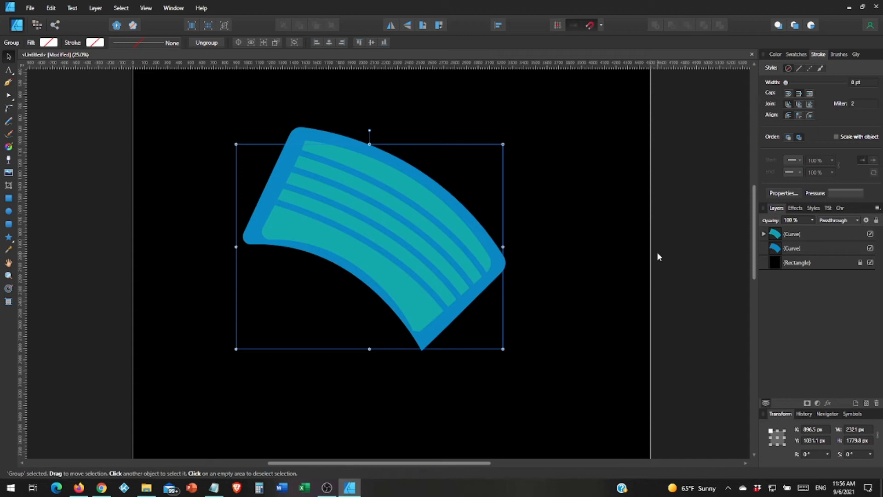
click(657, 222)
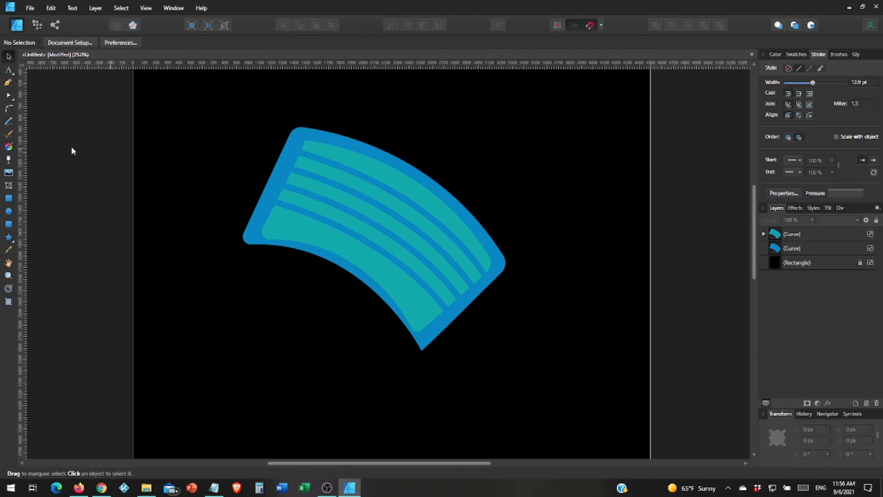
click(9, 81)
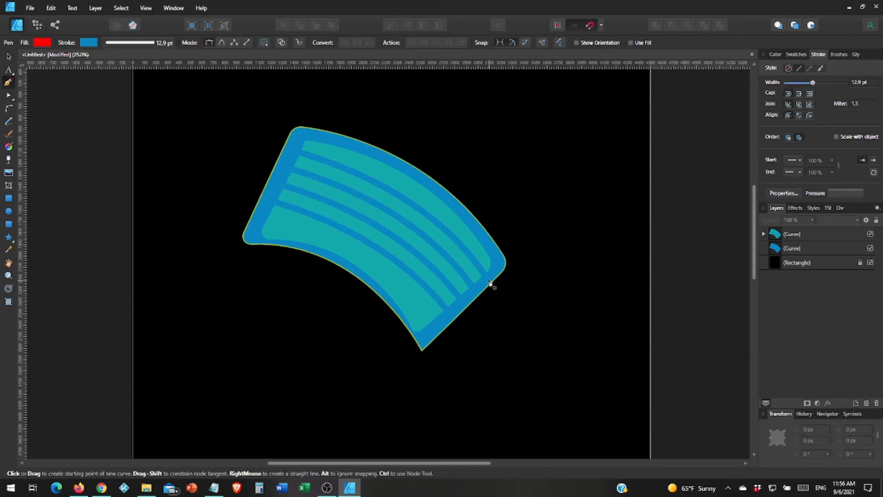
Draw the right ear loop curving from the mask's right edge out and down to its lower corner.
click(491, 278)
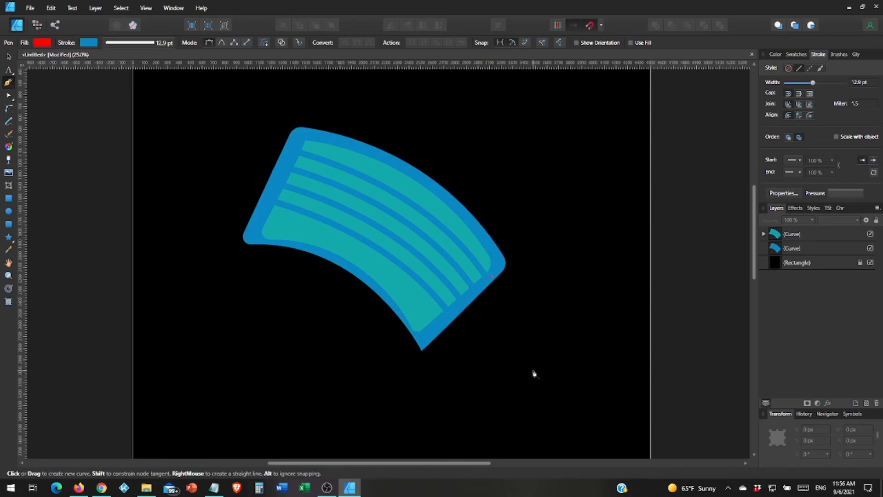
mouse_move(533, 366)
mouse_down()
mouse_move(522, 383)
mouse_move(505, 386)
mouse_up()
drag(429, 336, 382, 348)
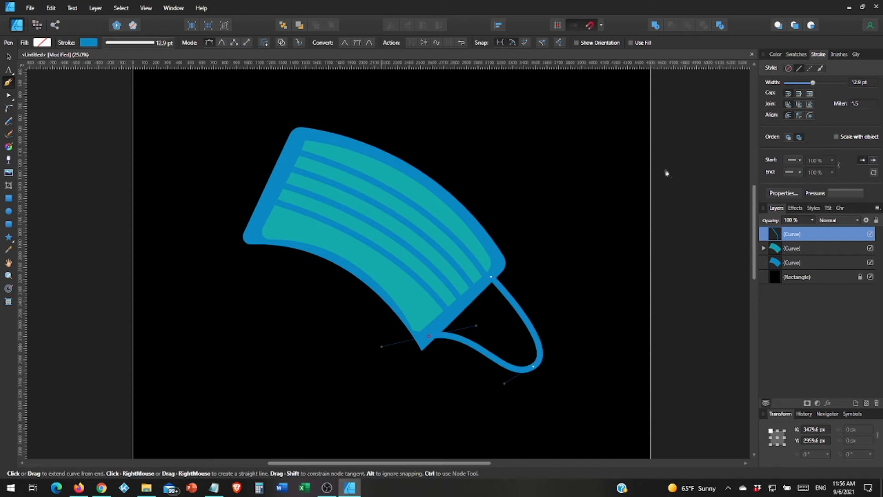
Give the ear loop an 8.3 pt white stroke.
drag(813, 83, 809, 85)
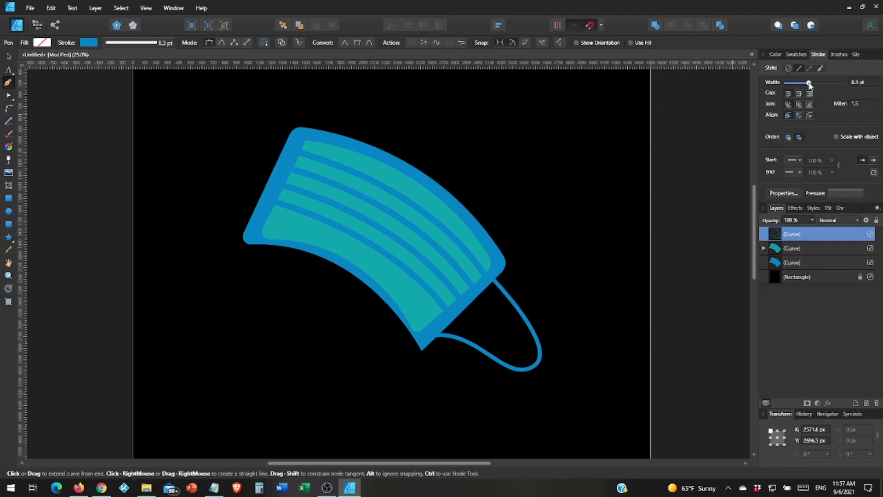
drag(809, 85, 809, 85)
click(793, 54)
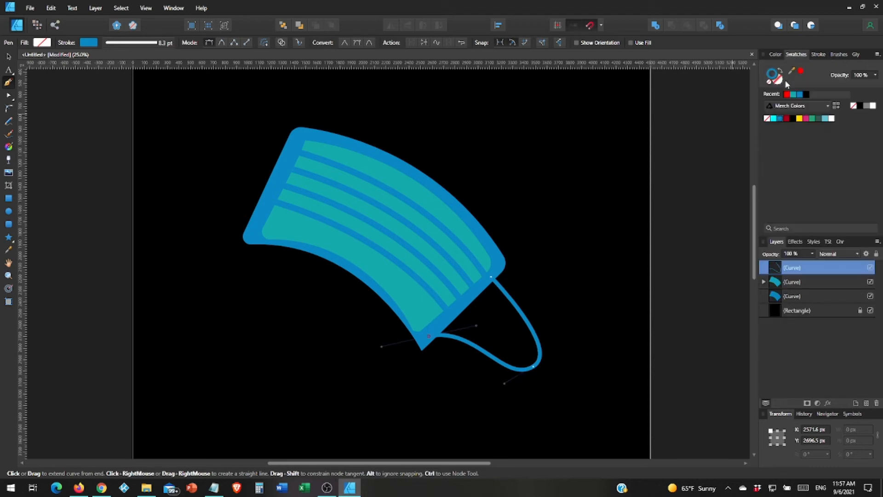
click(831, 119)
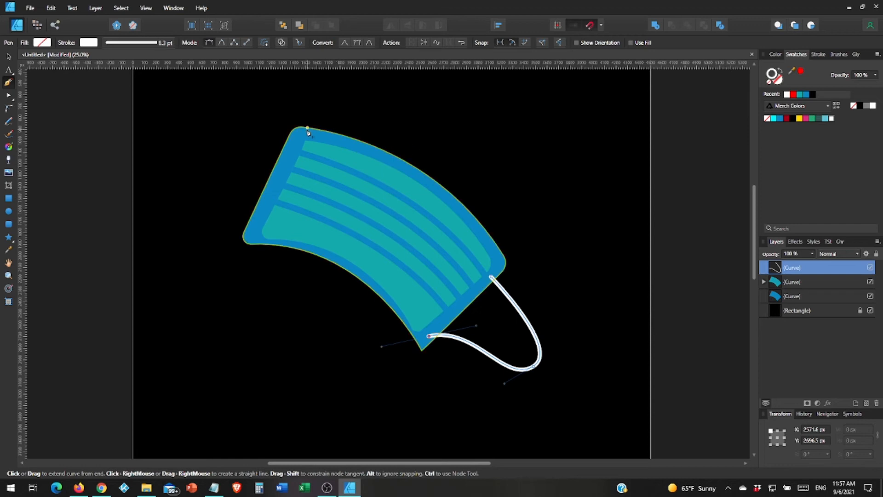
Undo the stray curve segment started at the upper left.
click(234, 130)
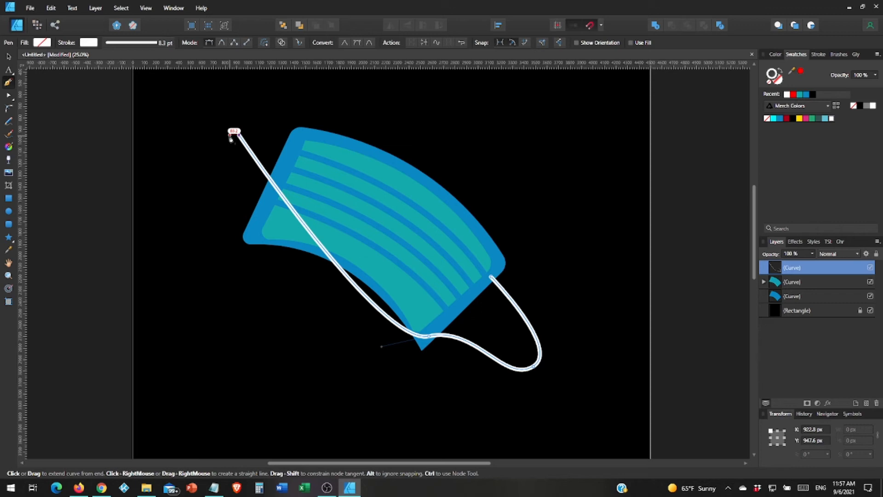
key(Escape)
key(ctrl+z)
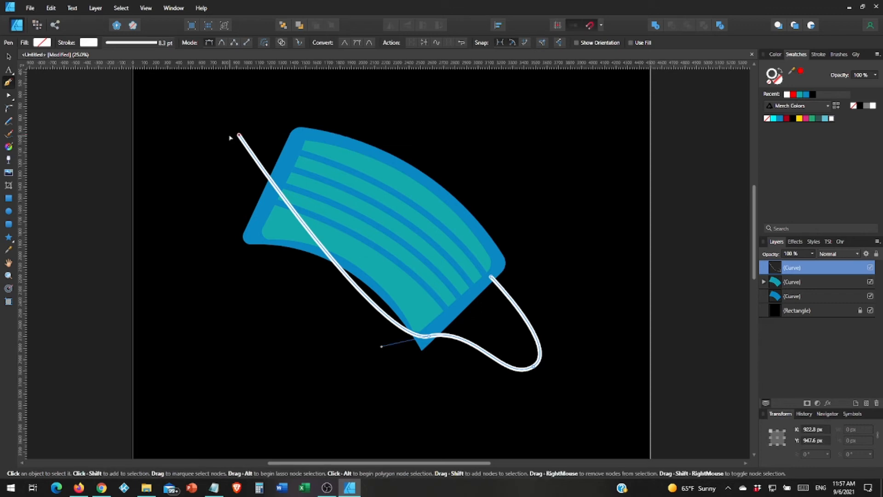
key(ctrl+z)
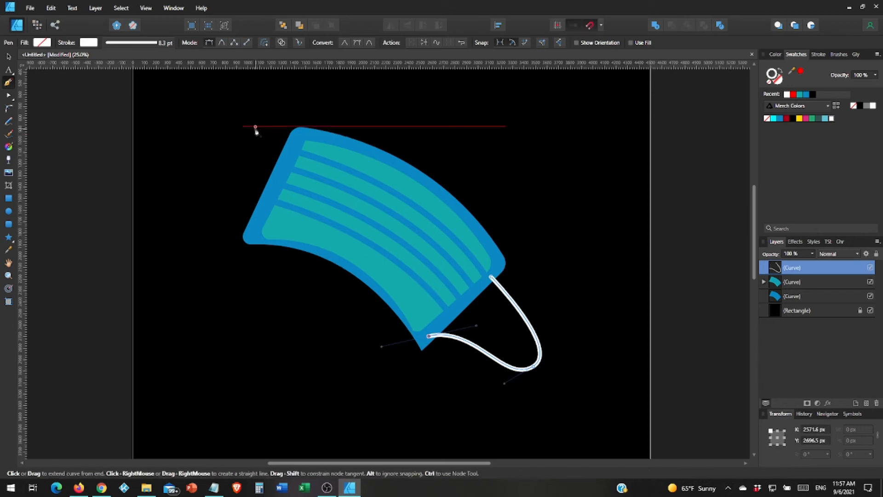
key(Escape)
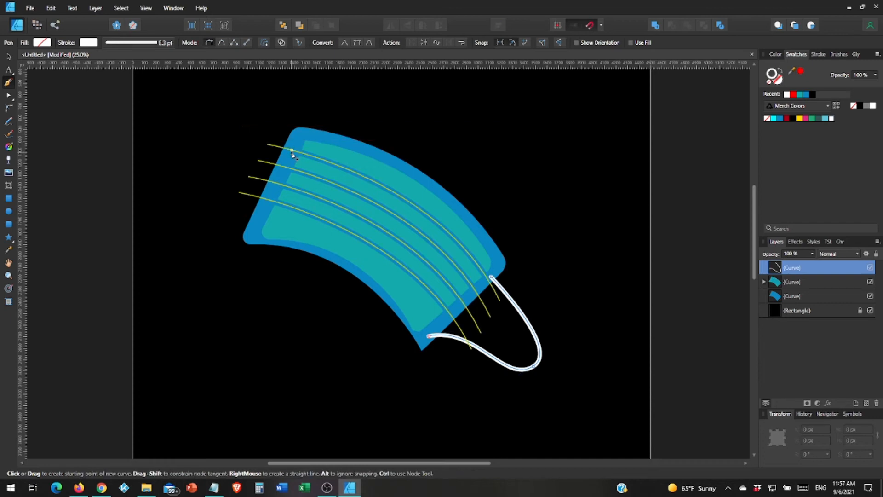
Draw the left ear loop arcing out from the mask's upper edge and back onto its side.
click(292, 151)
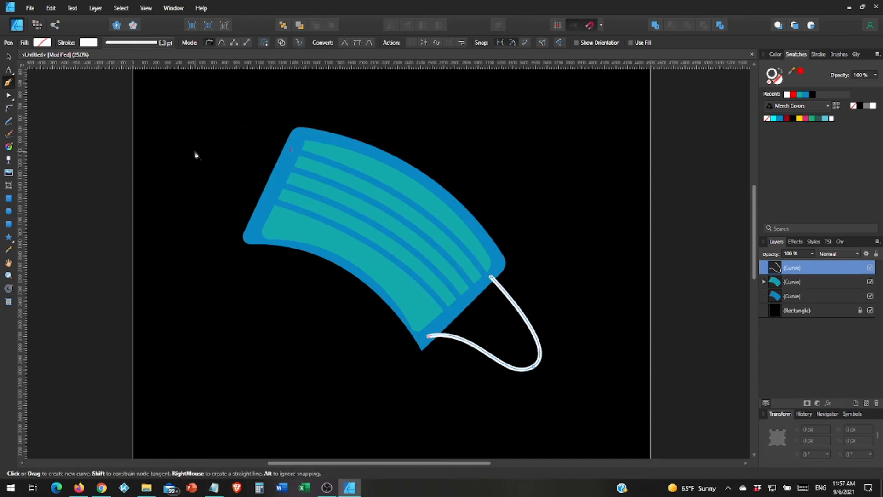
drag(193, 150, 186, 189)
drag(276, 226, 287, 236)
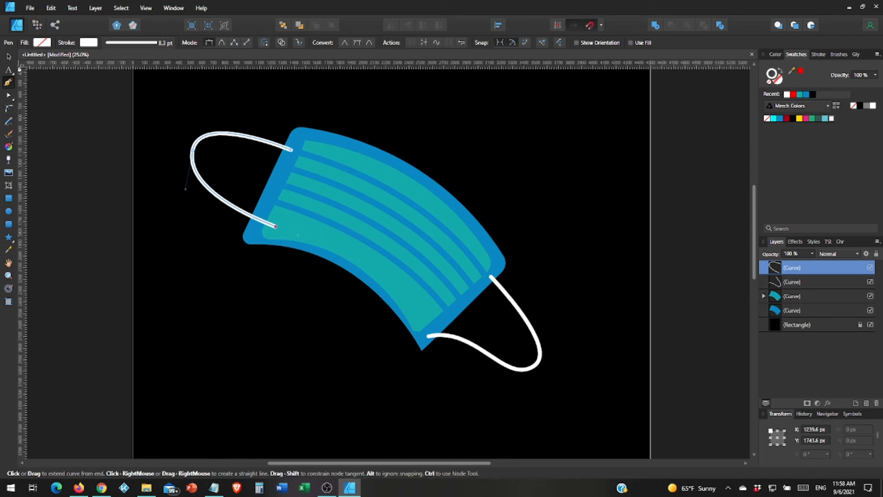
click(8, 56)
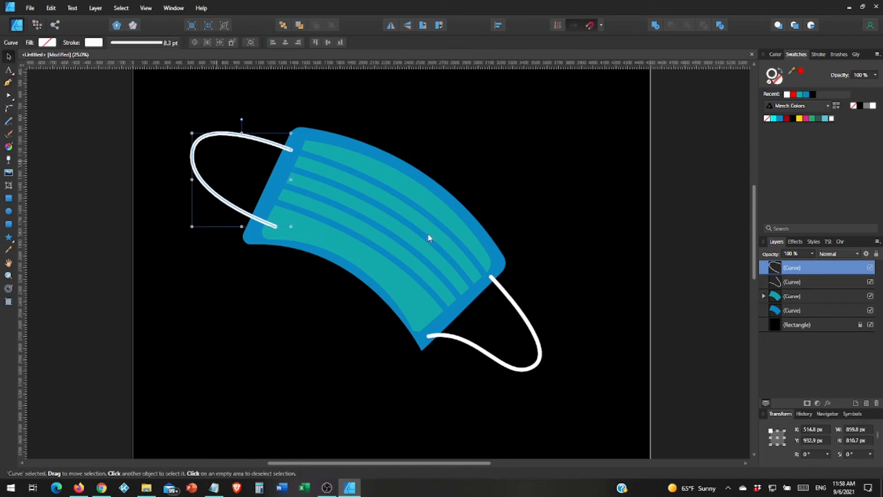
Group the two ear loops and send them back behind the mask body.
shift+click(780, 282)
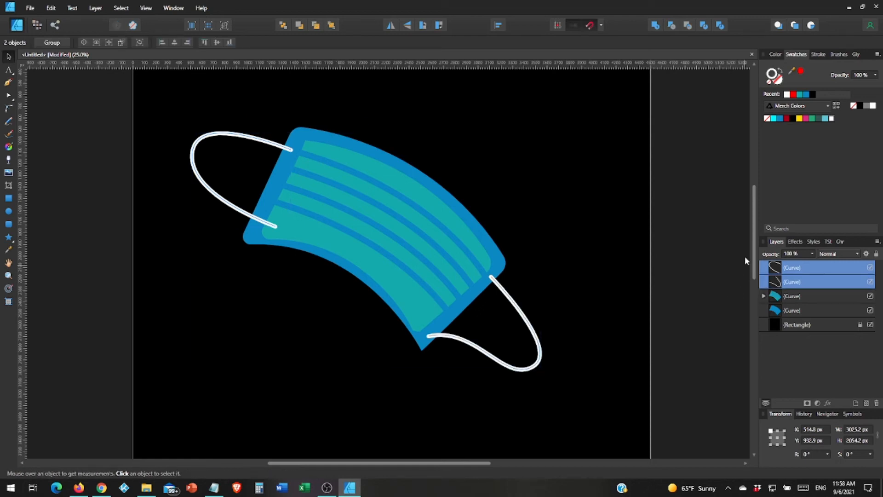
key(ctrl+g)
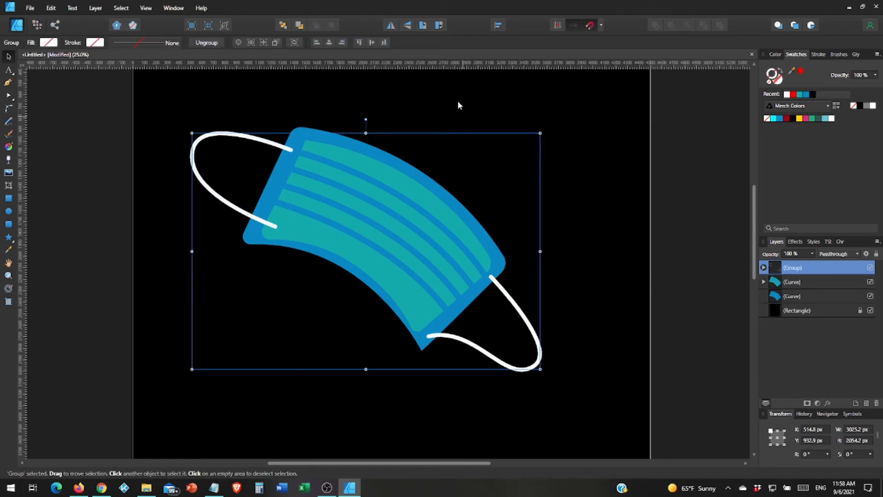
click(300, 26)
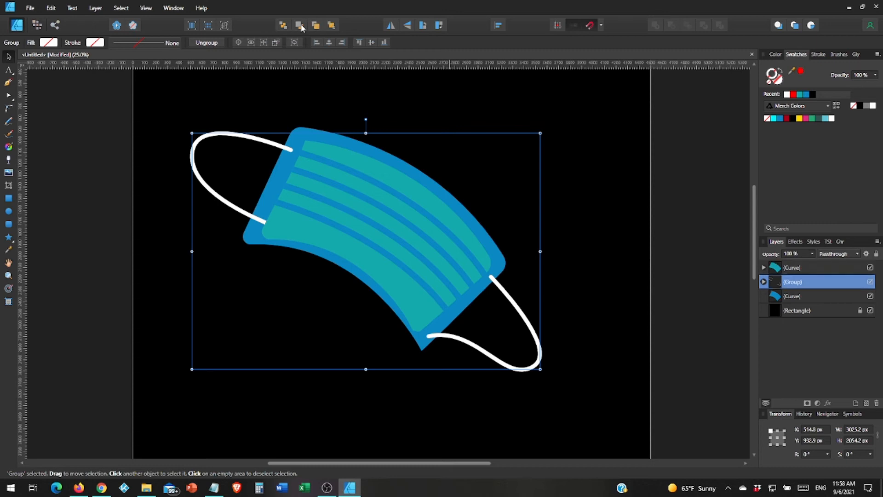
click(300, 25)
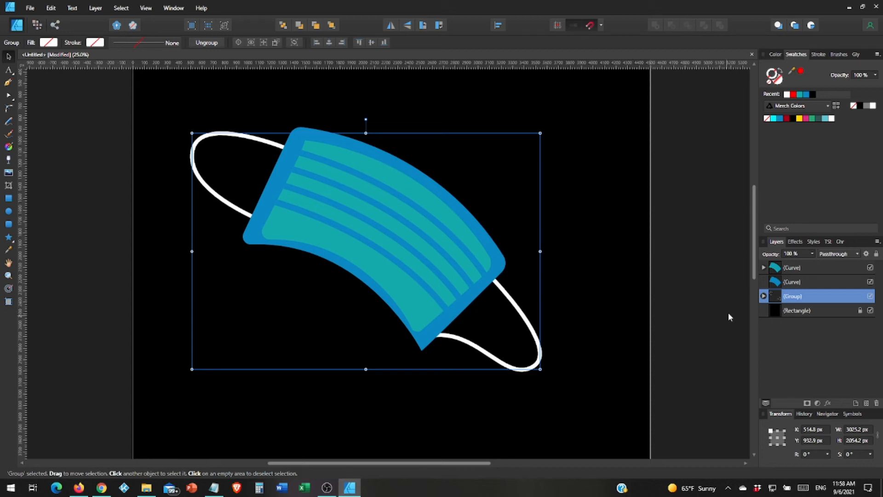
Expand the mask body layer to reveal the stripe curves nested inside.
click(763, 270)
click(764, 267)
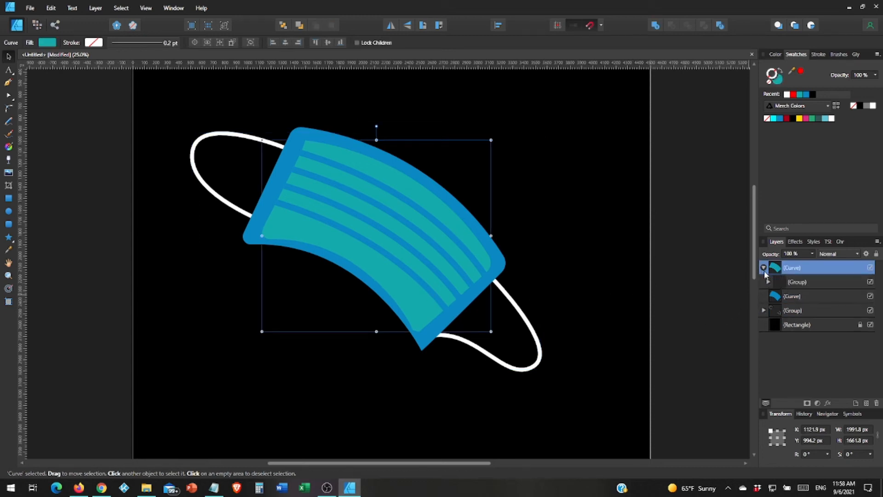
click(768, 281)
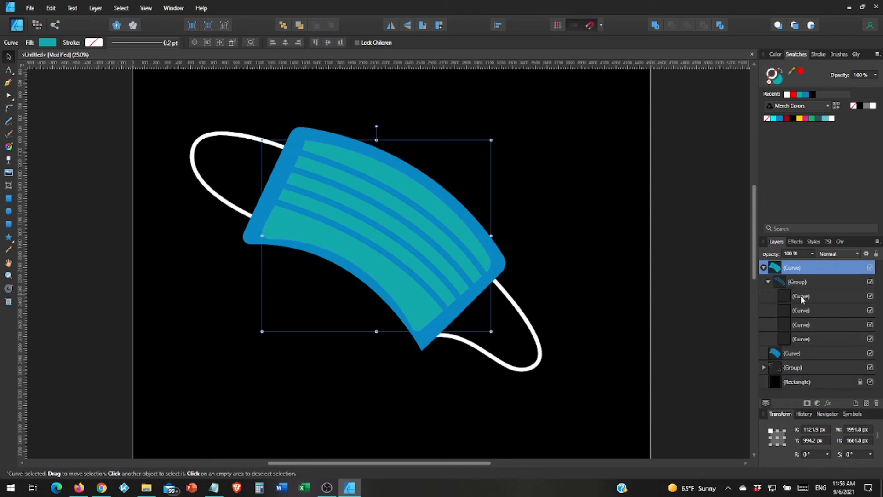
Nudge the top stripe slightly down-left to X 894.8 px, Y 1470.1 px, then deselect.
click(810, 338)
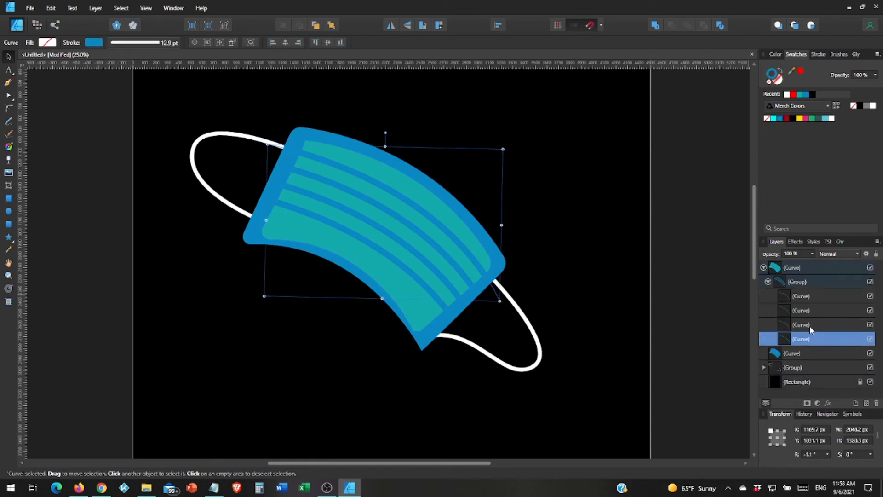
click(809, 325)
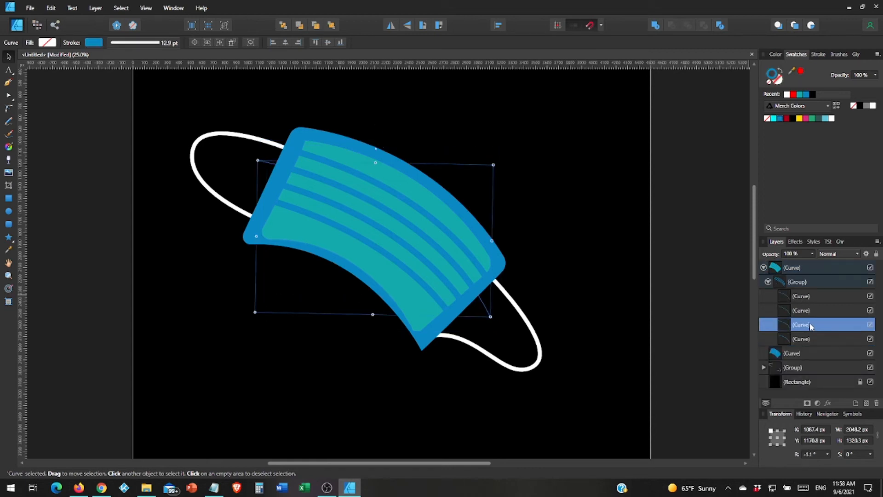
click(803, 297)
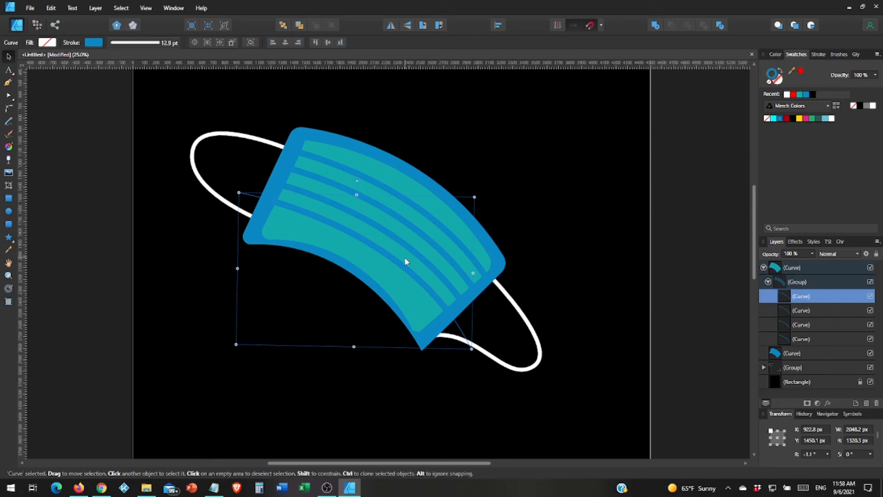
drag(399, 272, 399, 273)
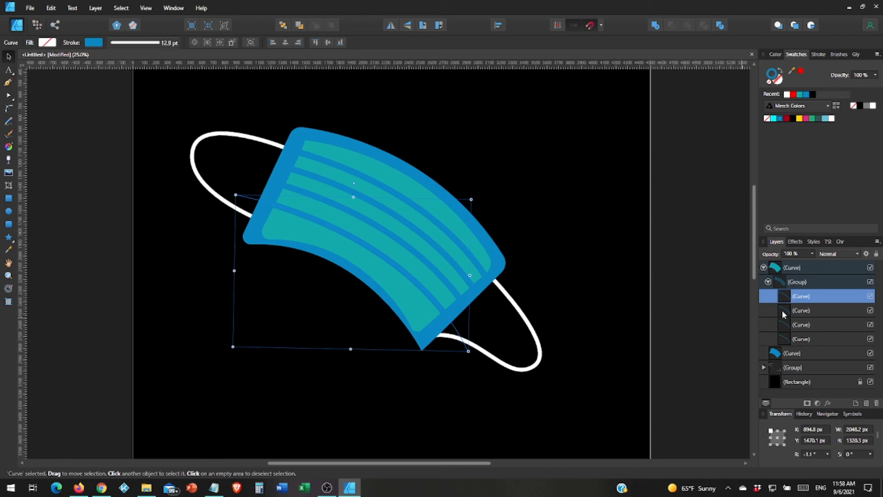
click(721, 288)
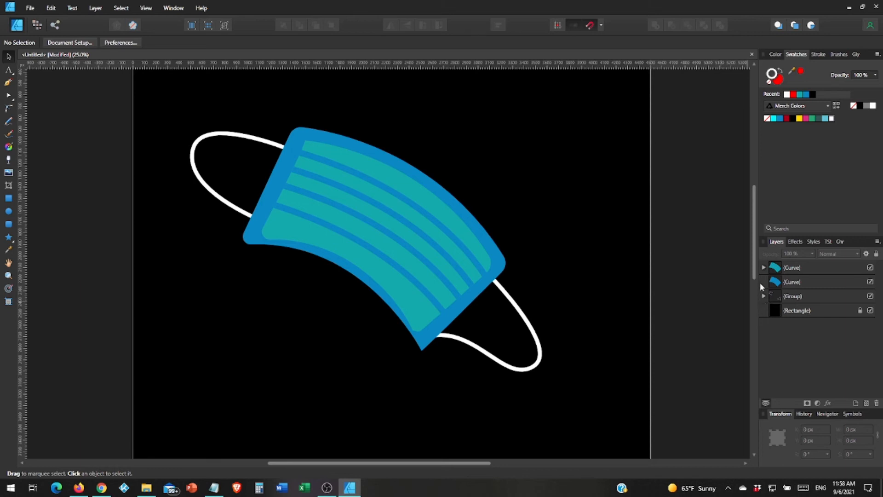
Group the mask body, stripes and ear loops into one object.
click(792, 267)
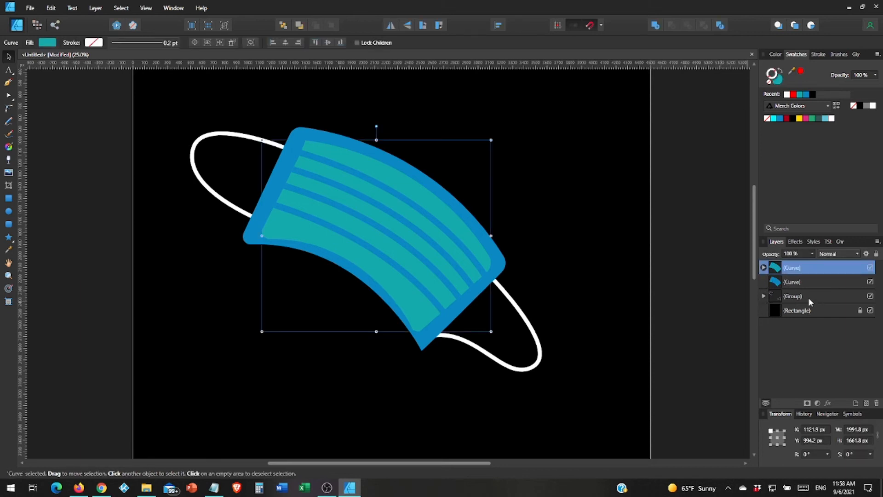
shift+click(811, 297)
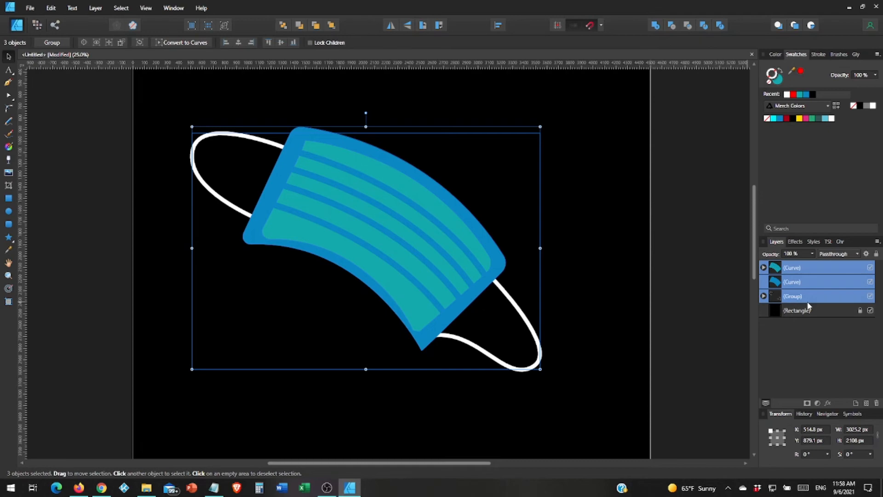
key(ctrl+g)
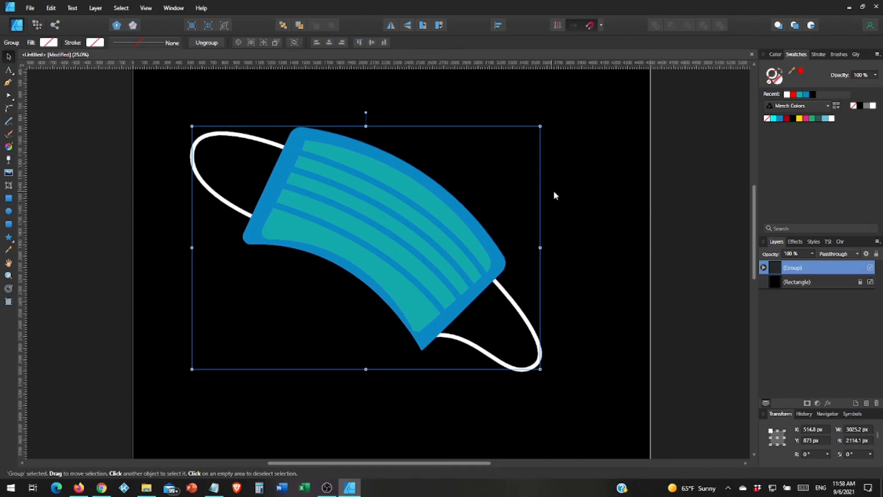
Move the mask group slightly right and down and tilt it to 27.3°.
key(ctrl+0)
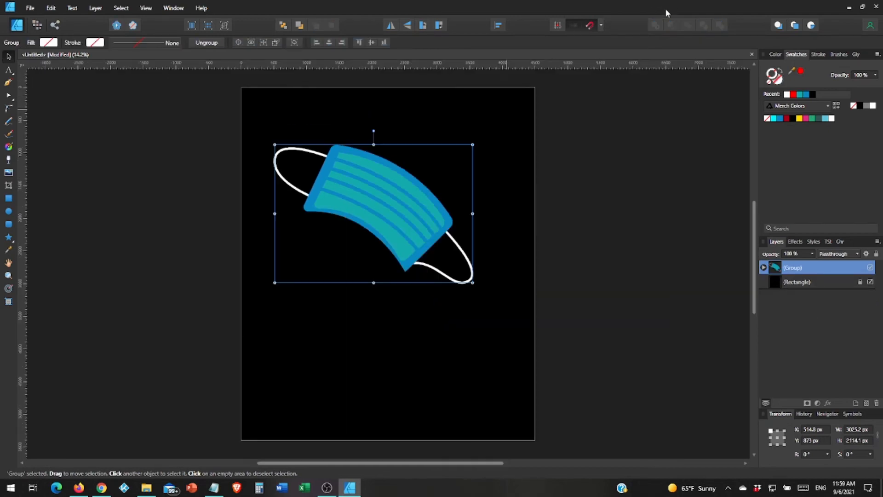
drag(399, 206, 413, 220)
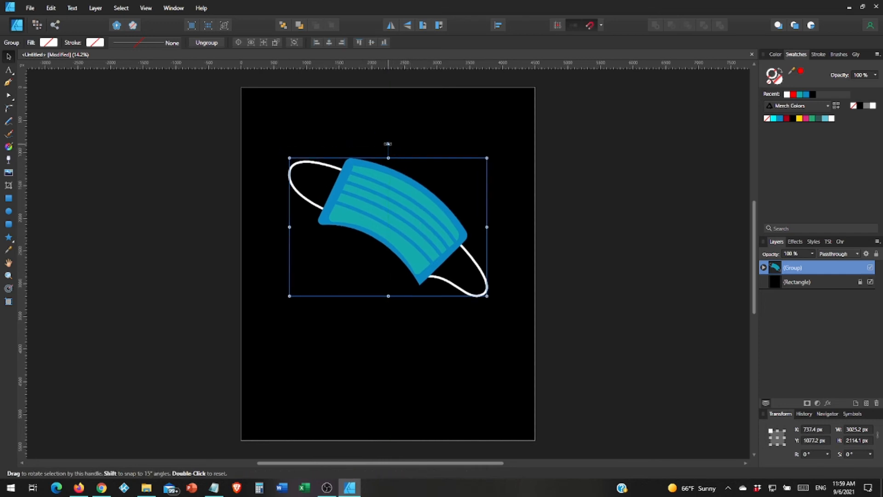
drag(389, 144, 358, 167)
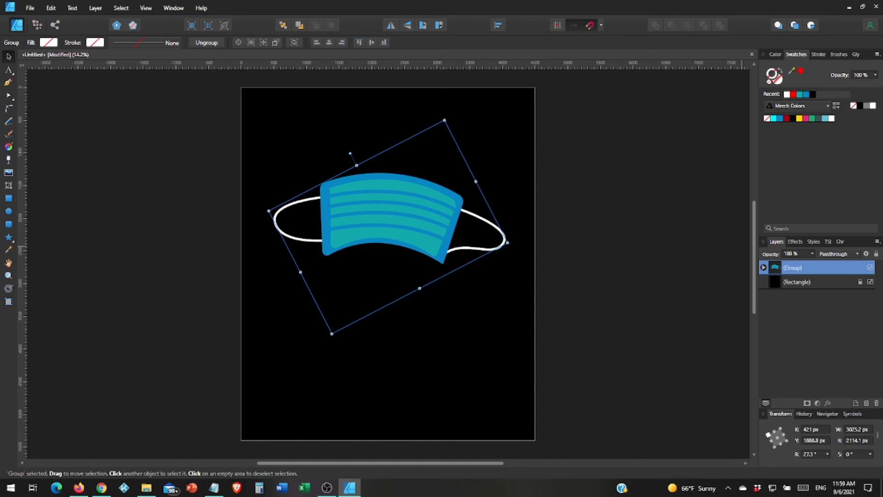
click(8, 172)
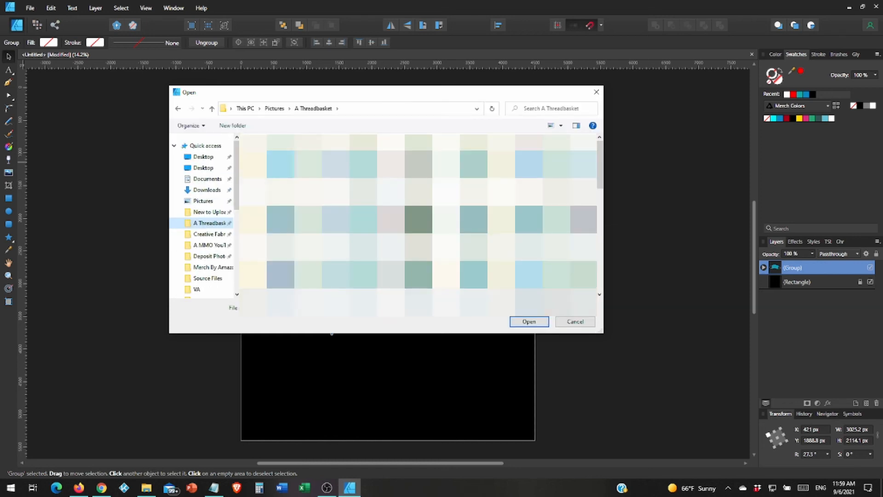
Place 727-native-american-hawk.png from the New Stuff folder over the mask's front panel.
scroll(419, 216, down, 3)
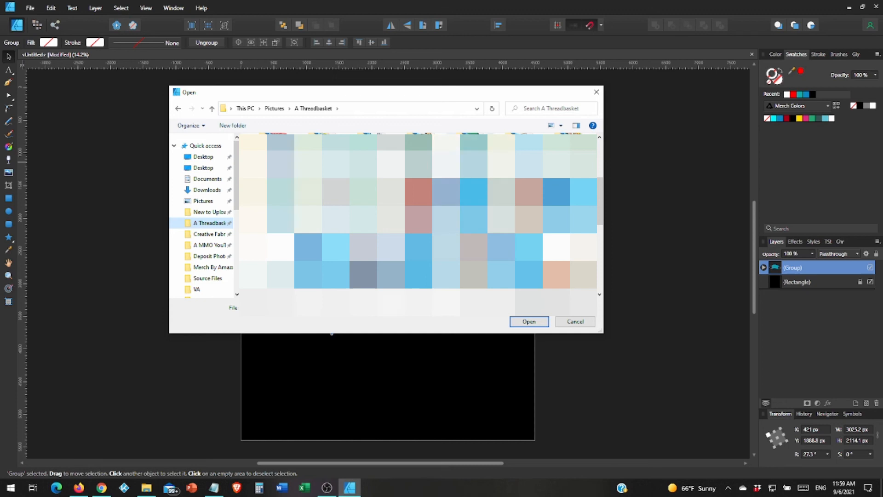
double_click(465, 157)
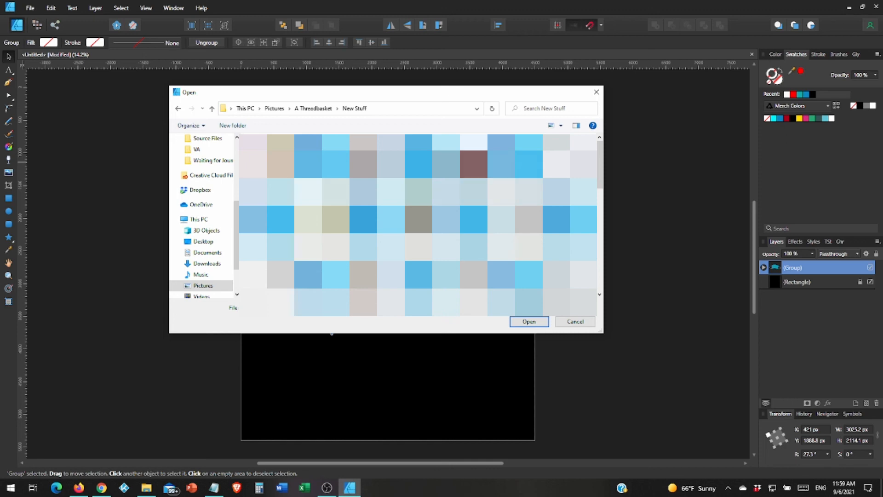
double_click(472, 165)
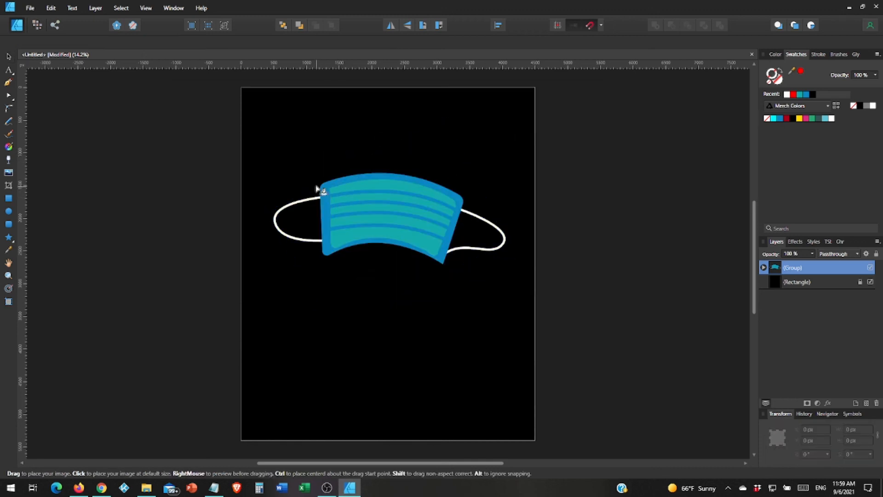
drag(313, 178, 444, 261)
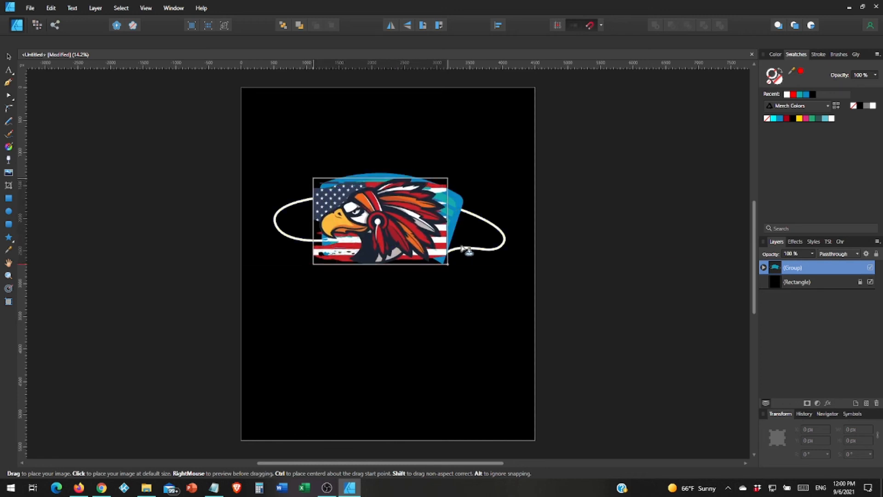
drag(375, 224, 387, 220)
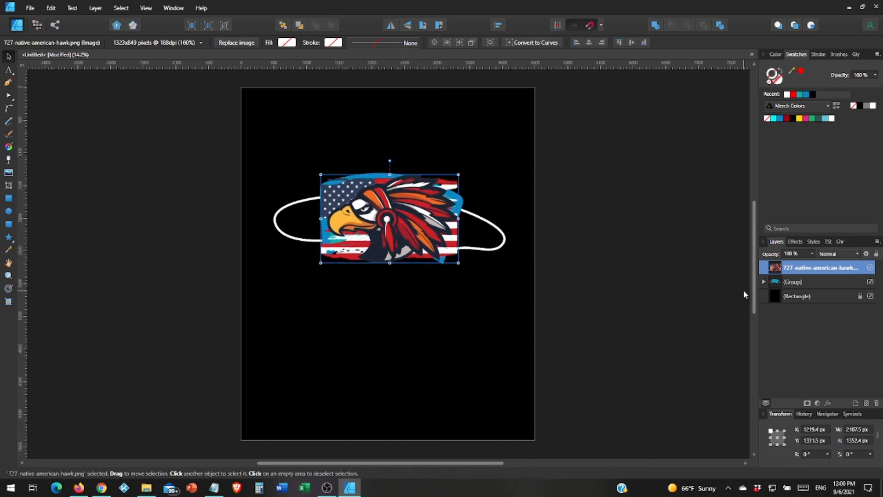
Clip the hawk image inside the mask's front panel and nudge it to X 1264.1, Y 1318.7 px.
click(764, 281)
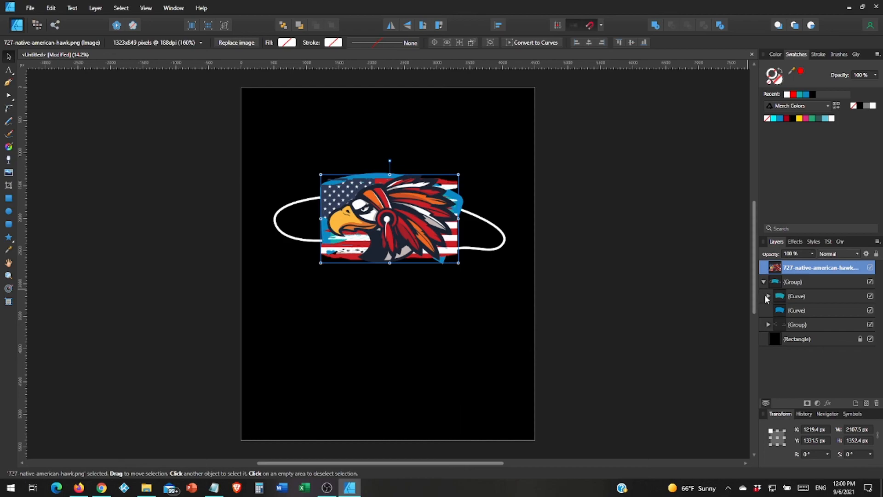
click(766, 296)
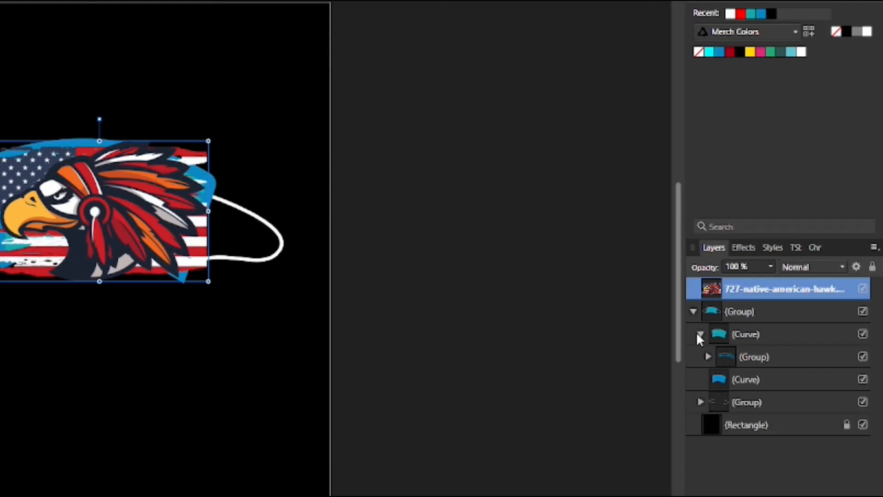
click(699, 334)
drag(734, 294, 738, 318)
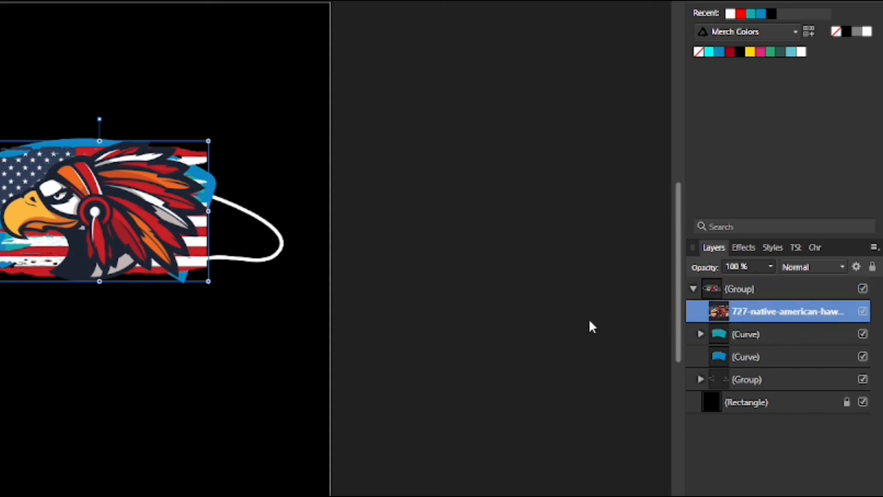
drag(732, 316, 736, 336)
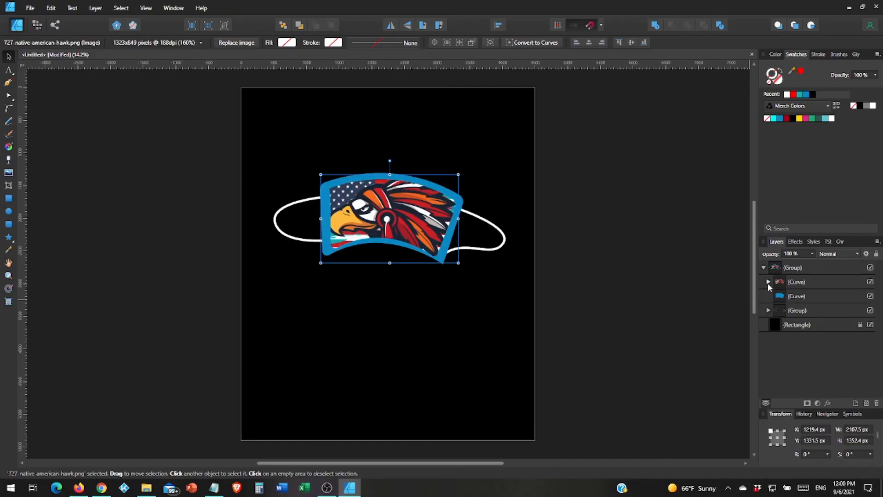
click(769, 283)
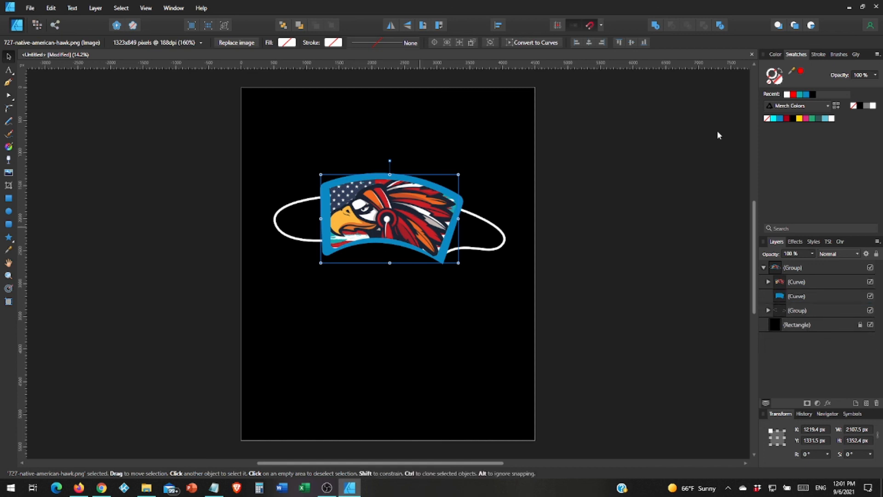
drag(413, 215, 417, 214)
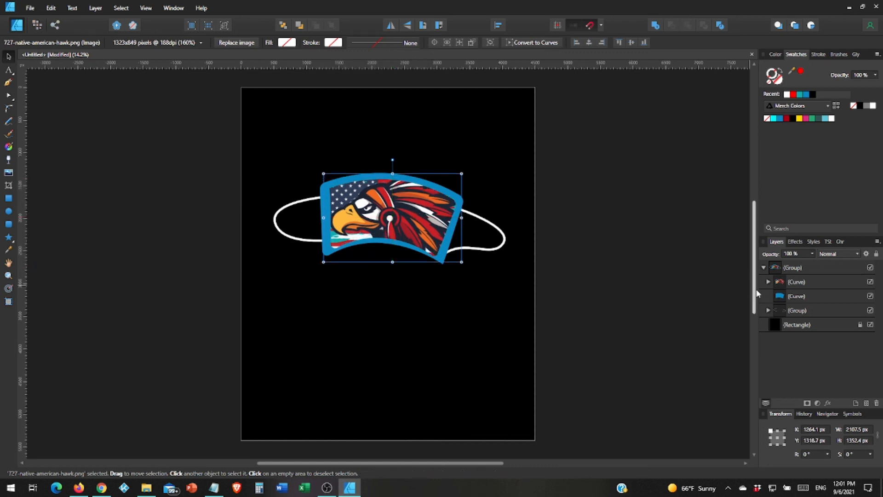
click(795, 297)
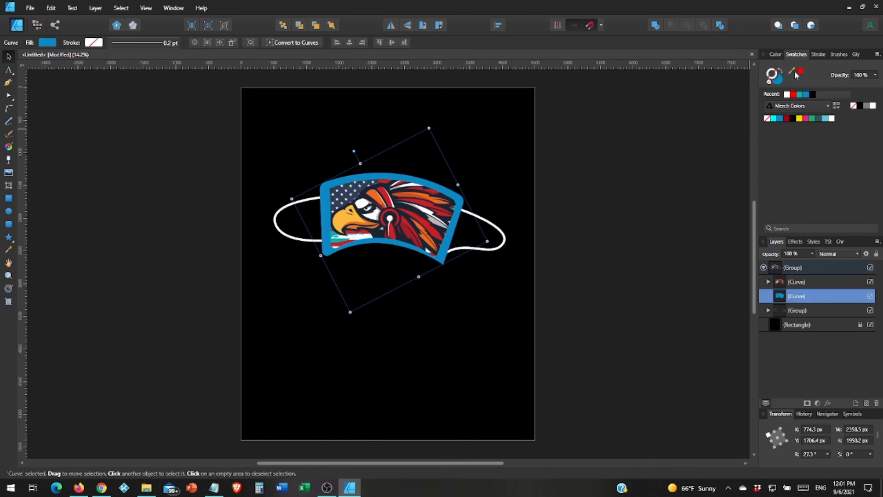
Fill the mask border with a red sampled from the eagle artwork.
drag(792, 70, 418, 218)
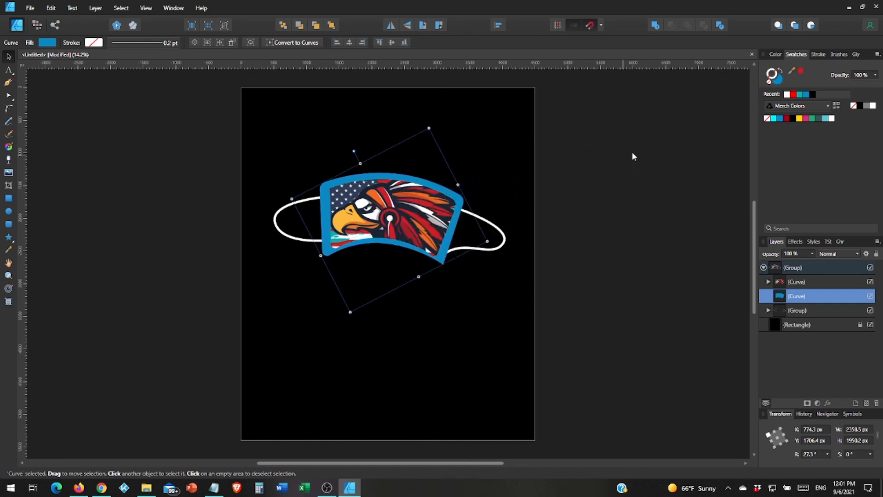
click(801, 73)
click(684, 199)
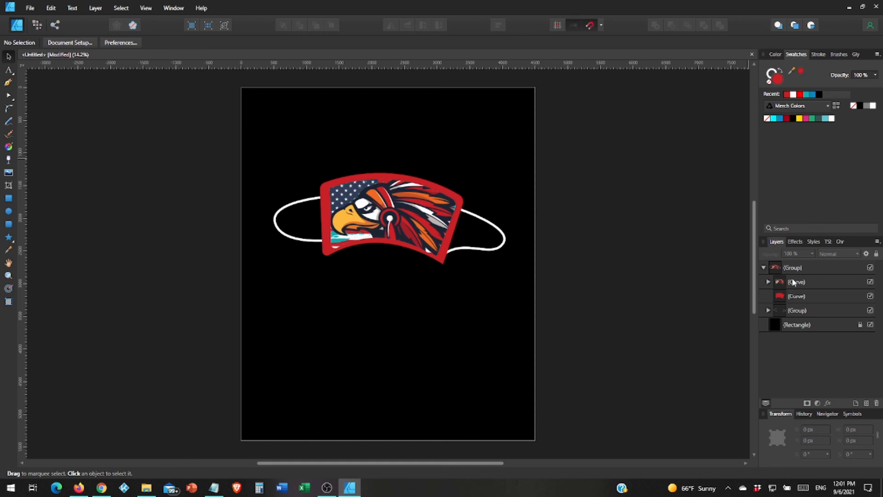
Change the border fill to dark navy (R 29 G 36 B 51) sampled from the artwork.
click(795, 296)
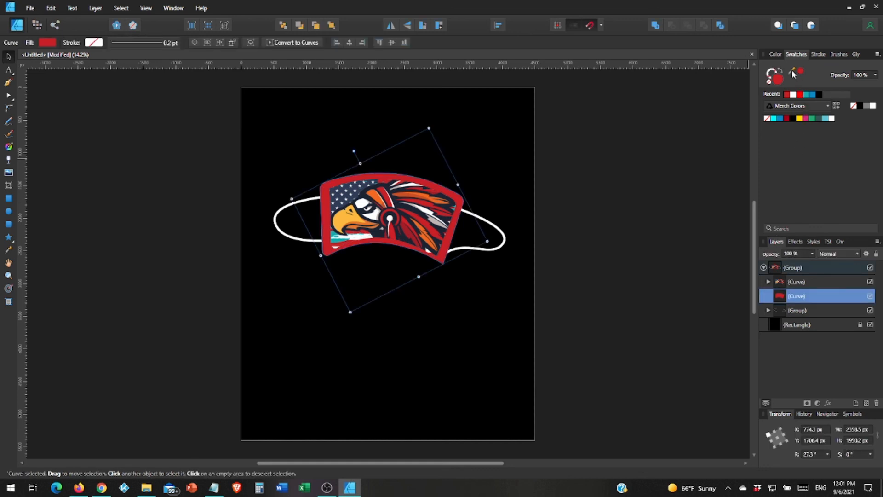
drag(791, 70, 362, 197)
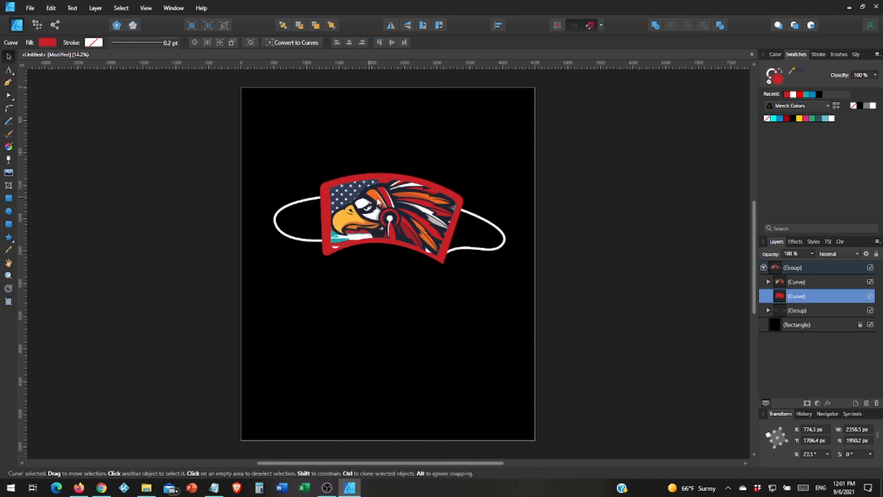
click(801, 75)
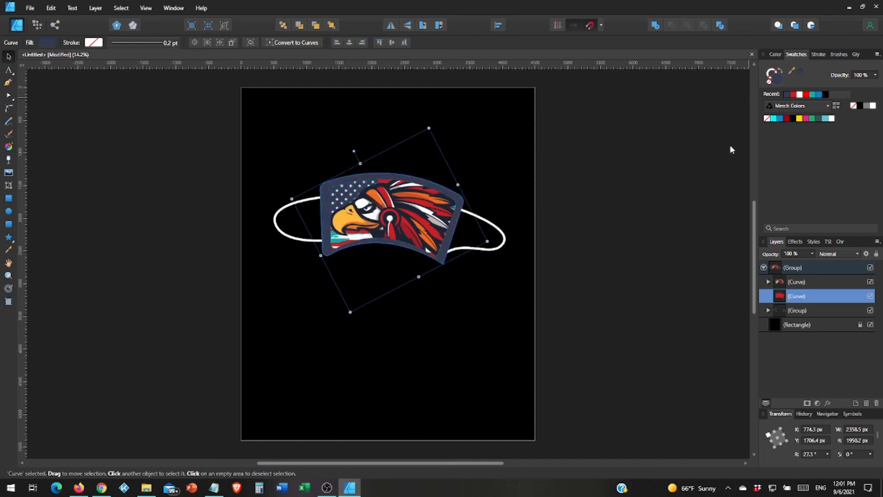
click(651, 232)
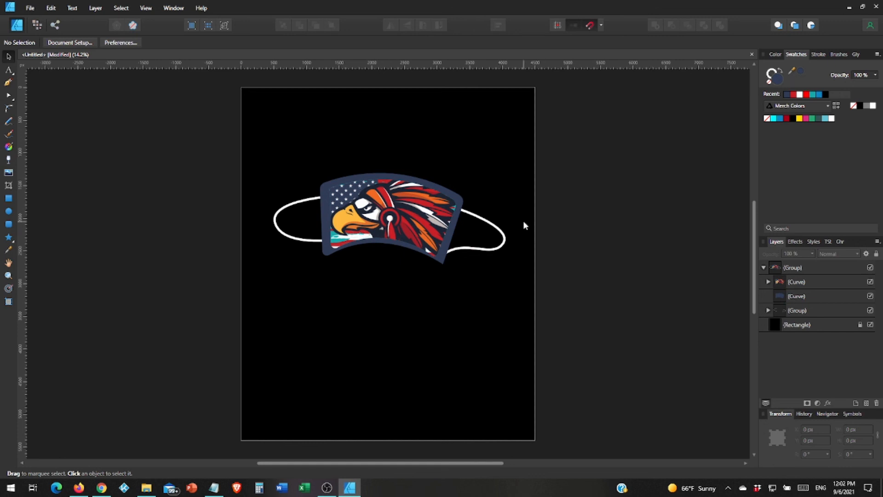
click(434, 195)
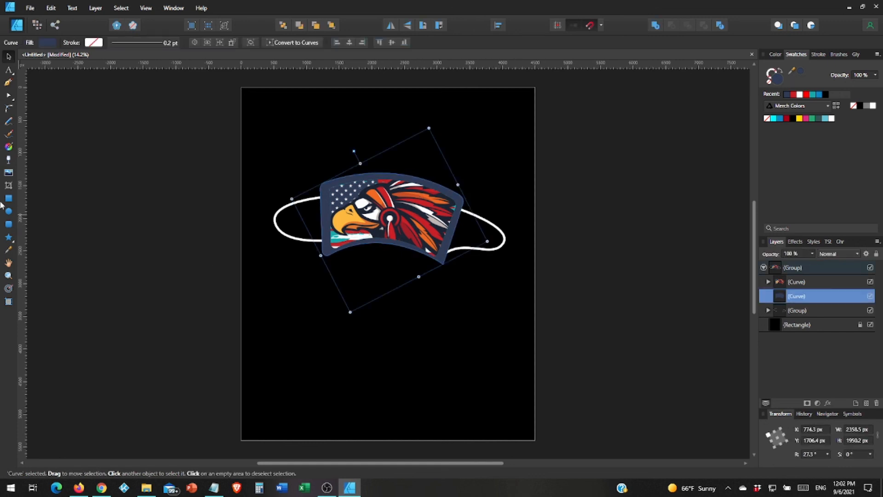
Show the Assets panel via View > Studio.
click(145, 10)
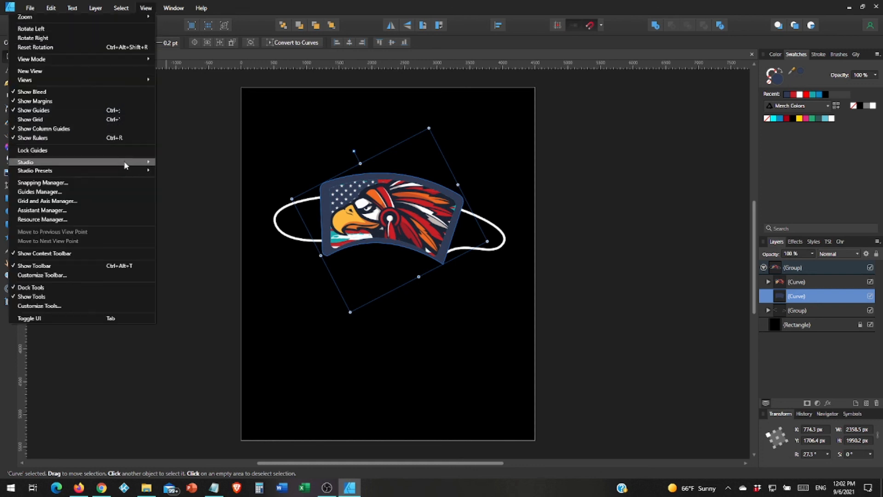
mouse_move(142, 161)
click(171, 181)
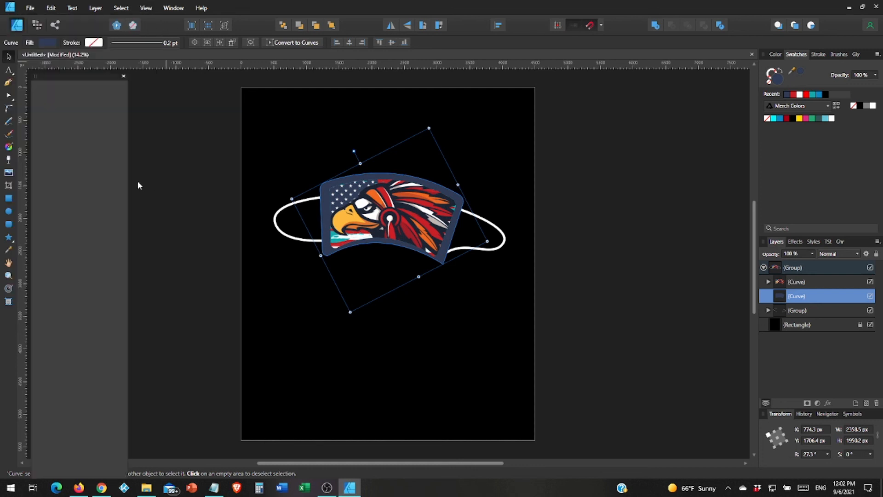
Place the blue brushed-metal texture 181.JPG from Text Overlays over the mask.
click(84, 90)
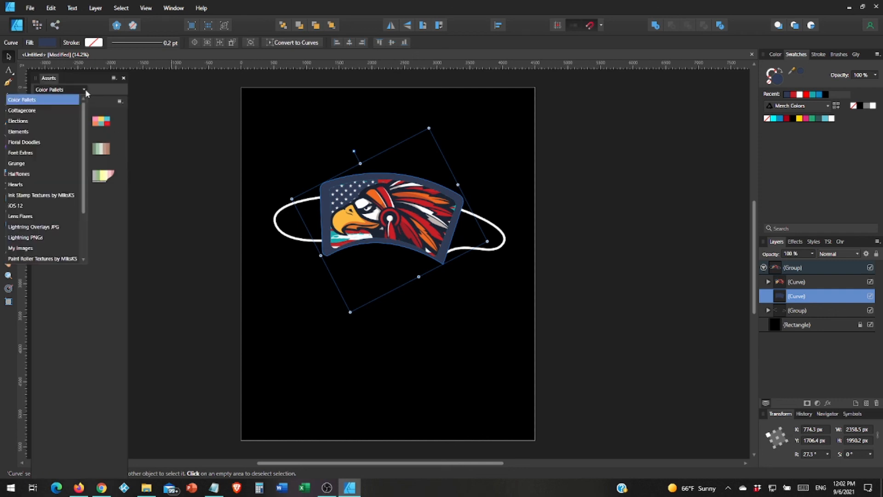
scroll(52, 216, down, 2)
click(50, 238)
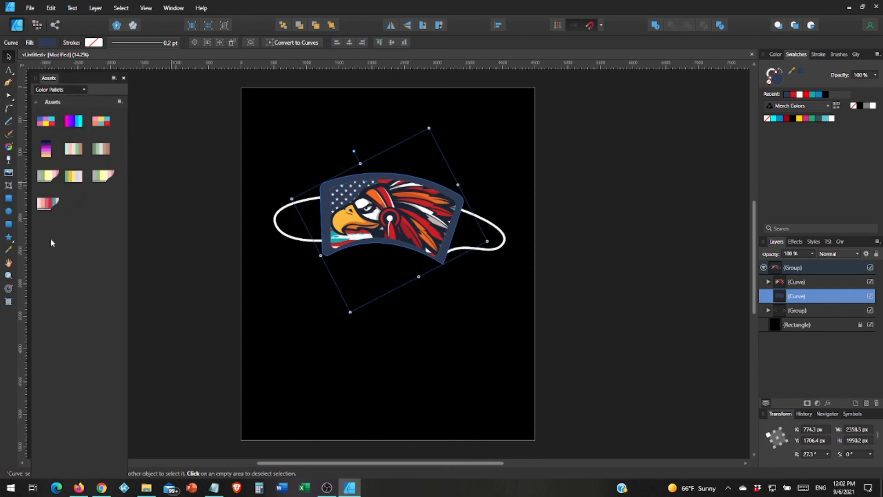
mouse_move(46, 314)
mouse_down()
mouse_move(198, 310)
mouse_move(311, 288)
mouse_move(358, 256)
mouse_move(377, 257)
mouse_up()
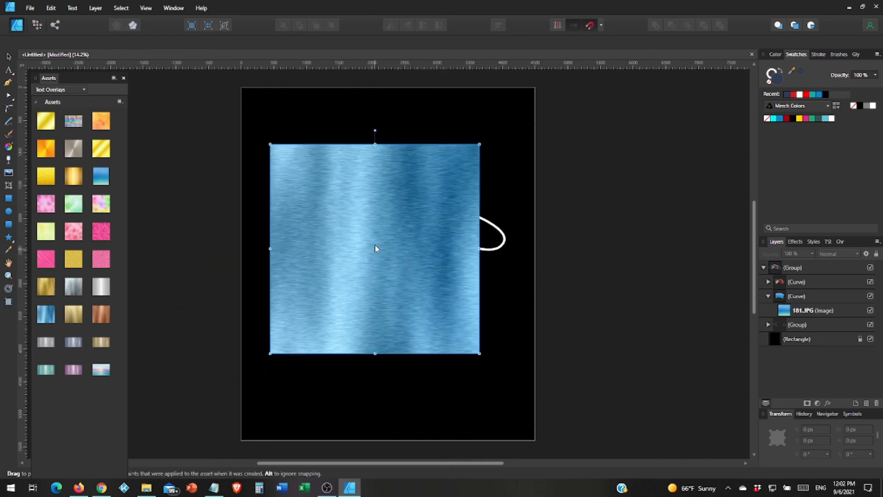
Rotate the 5.jpg texture a quarter turn, center it on the page, and shrink it.
drag(376, 129, 506, 249)
drag(416, 249, 430, 250)
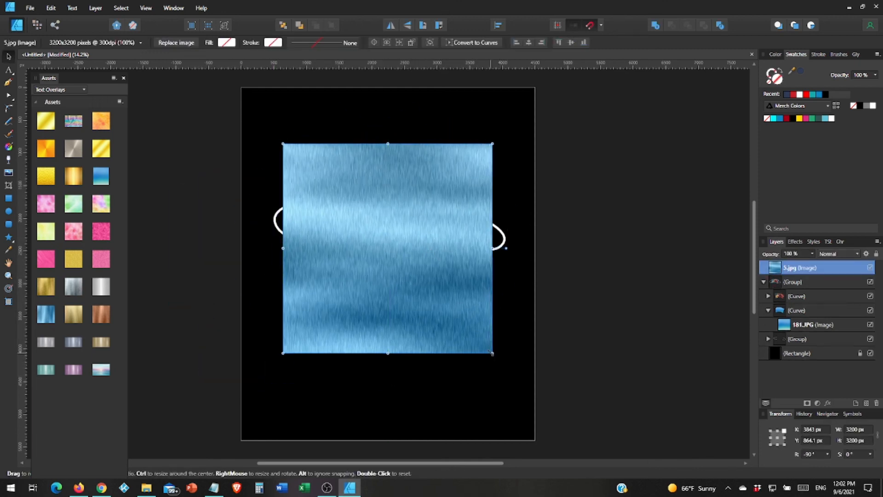
drag(492, 353, 466, 297)
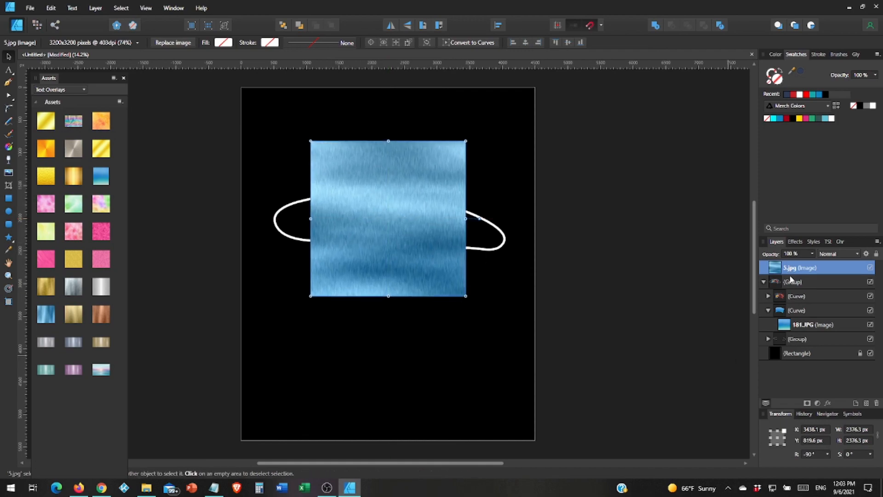
Clip the 5.jpg texture inside the blue border curve and reposition it within the rim.
drag(790, 271, 797, 312)
drag(441, 234, 389, 115)
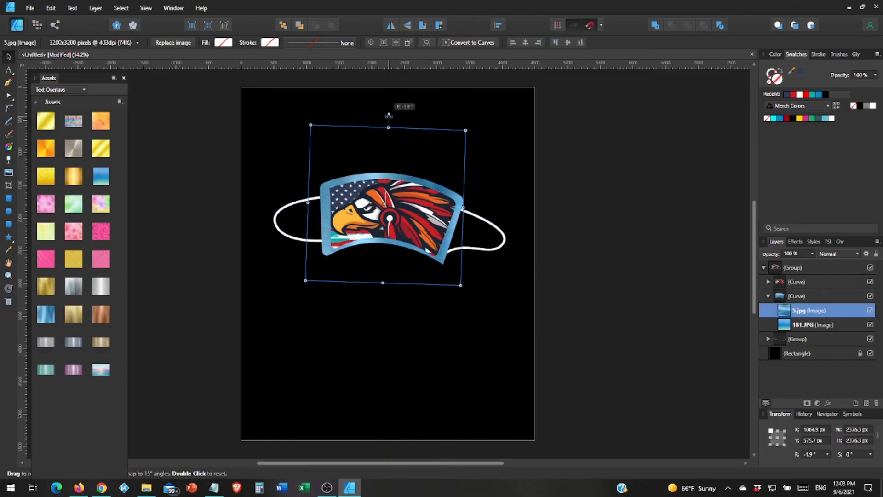
click(639, 279)
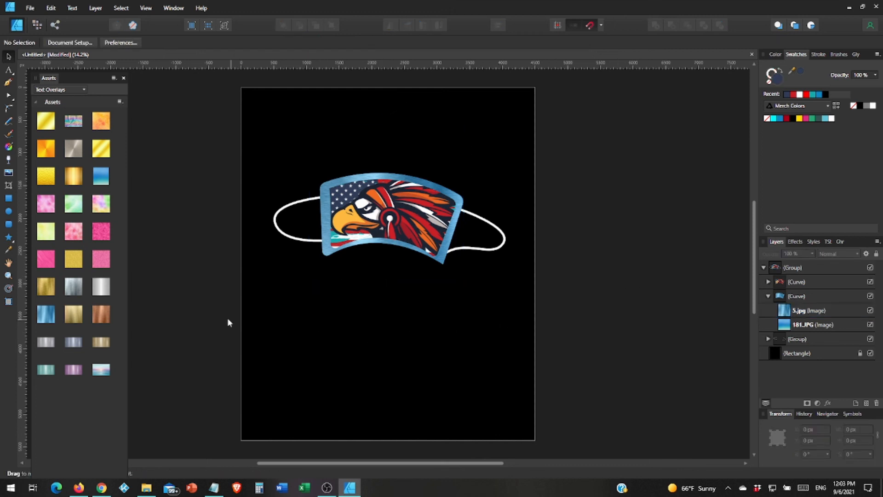